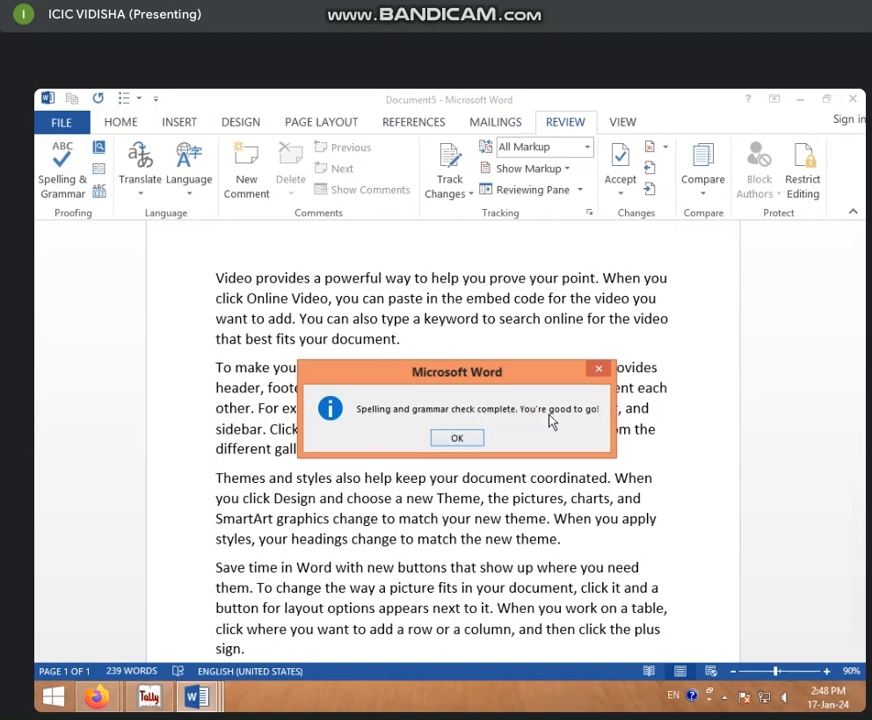
Dismiss the finished spelling check message and misspell "document" as "doument" in the second paragraph's first line
{"action": "left_click", "coordinate": [458, 438]}
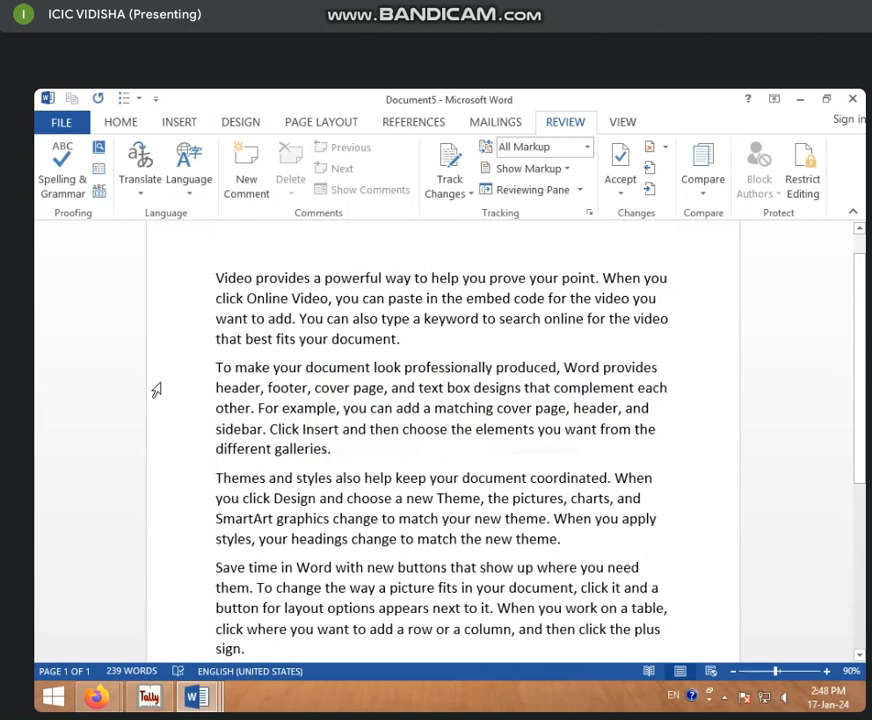
{"action": "left_click", "coordinate": [326, 371]}
{"action": "key", "text": "BackSpace"}
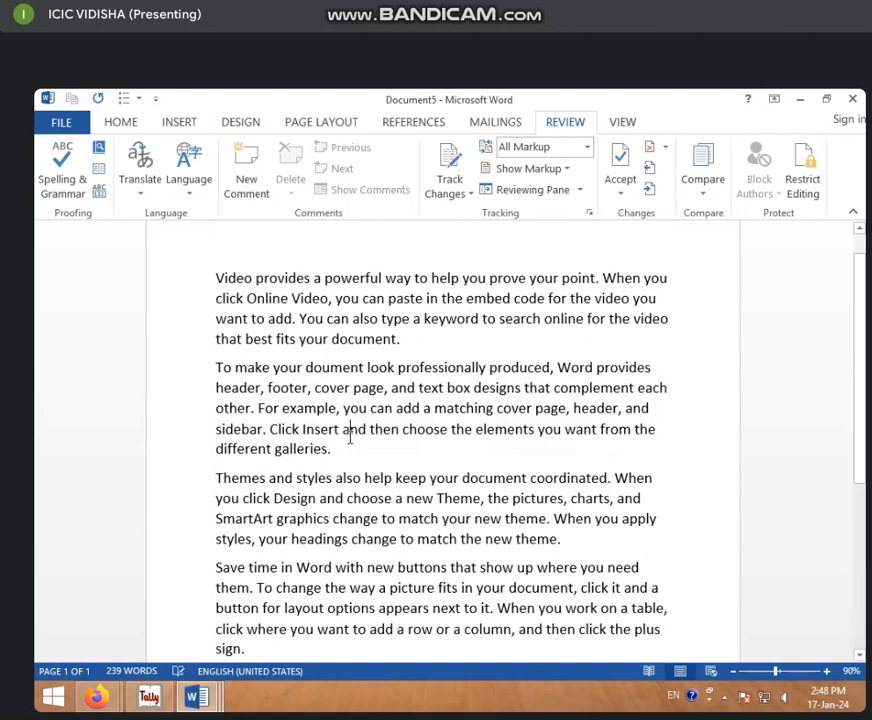
{"action": "left_click", "coordinate": [344, 429]}
{"action": "scroll", "coordinate": [403, 527], "scroll_direction": "down", "scroll_amount": 5}
{"action": "left_click", "coordinate": [387, 462]}
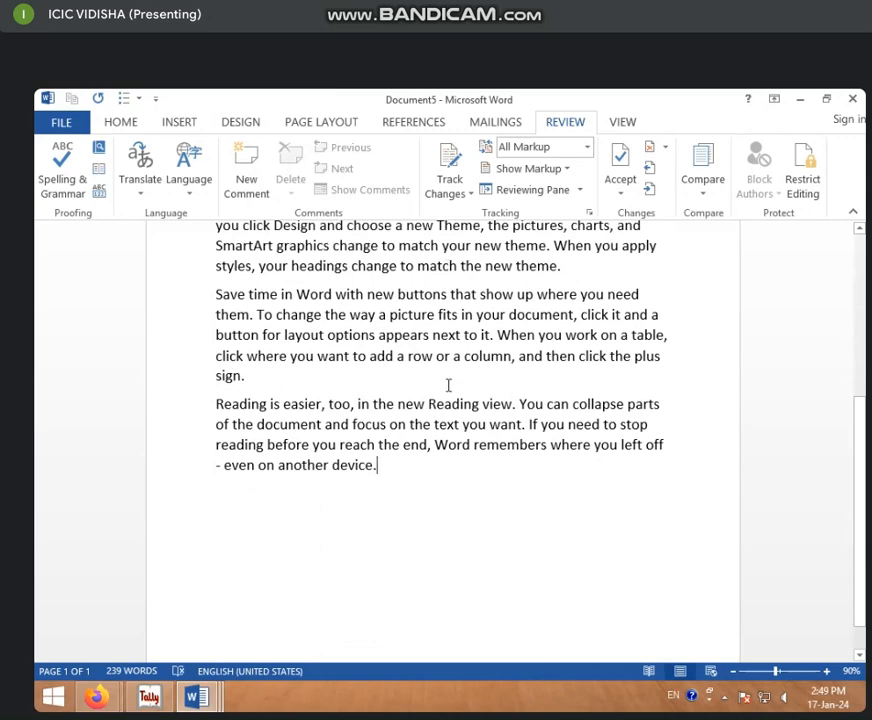
Run the spelling and grammar check and change all occurrences of "doument" to "document", closing the completion message
{"action": "left_click", "coordinate": [65, 178]}
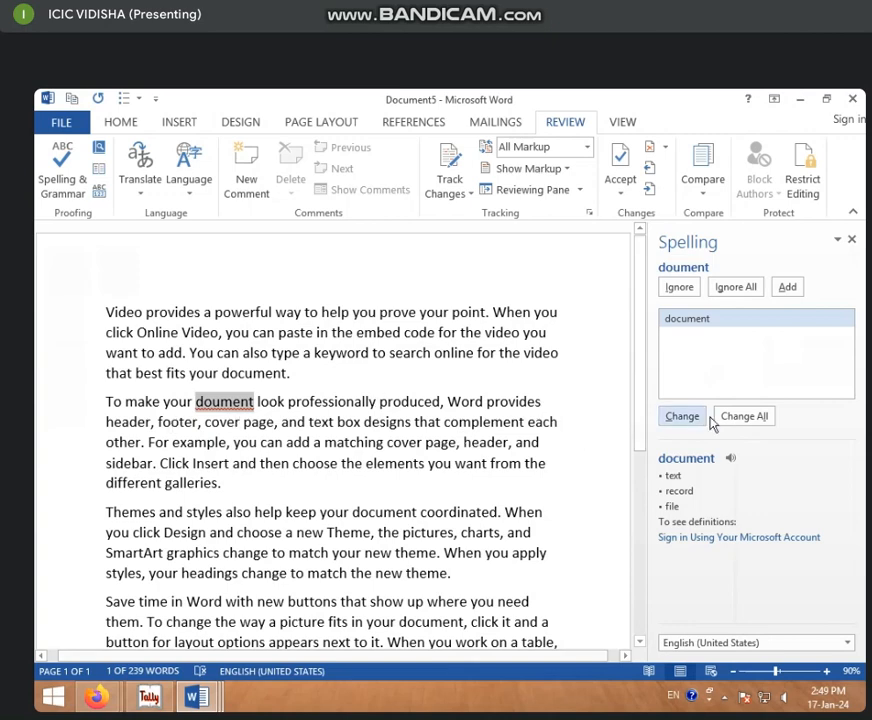
{"action": "left_click", "coordinate": [746, 418]}
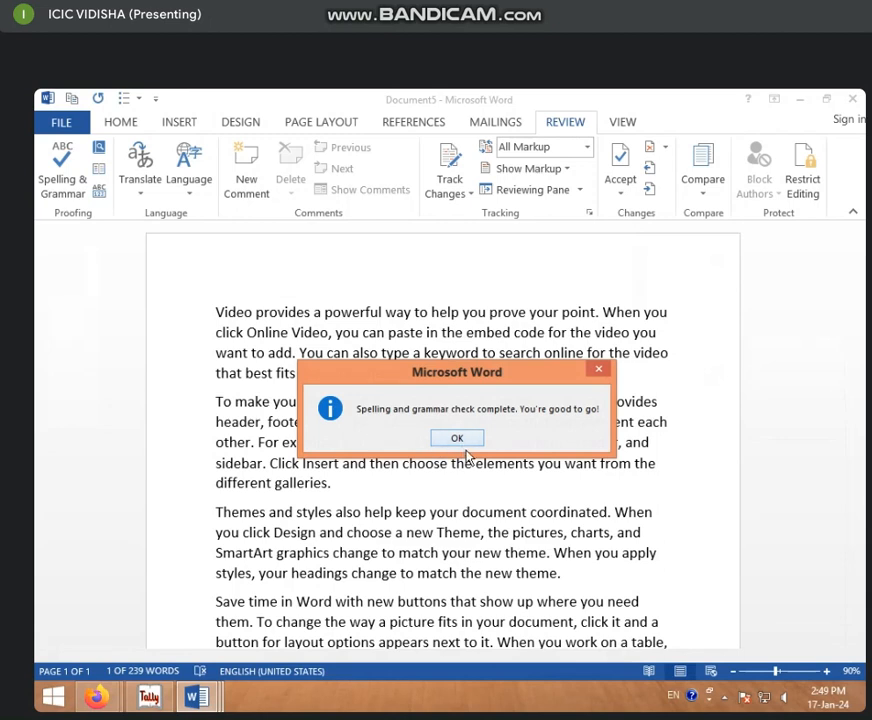
{"action": "left_click", "coordinate": [466, 438]}
Add the misspelled word "computr" after "different galleries" in the second paragraph, leaving a space before the period
{"action": "left_click", "coordinate": [391, 492]}
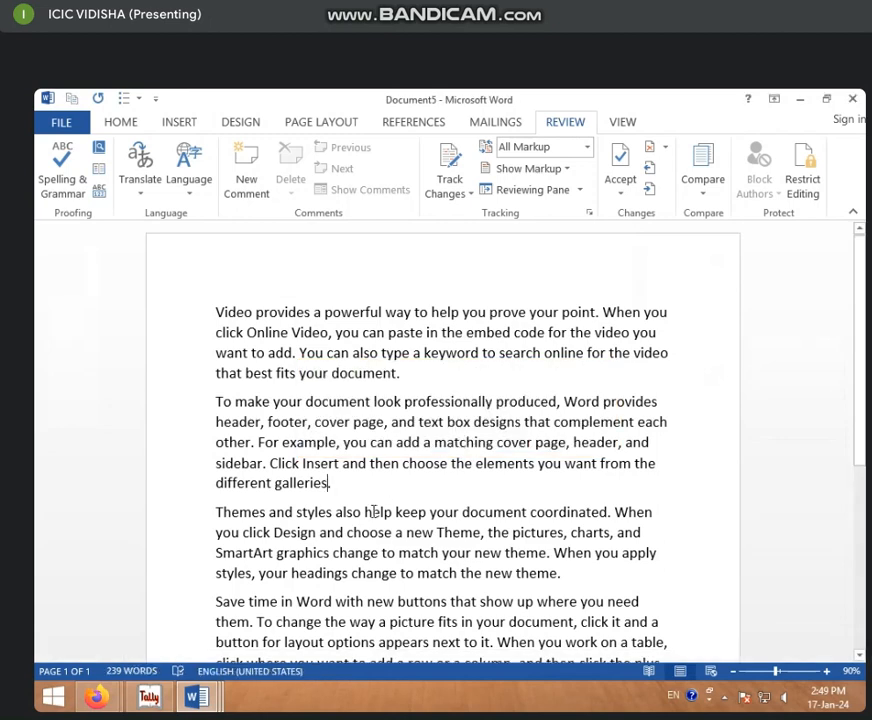
{"action": "key", "text": "Left"}
{"action": "type", "text": "CP"}
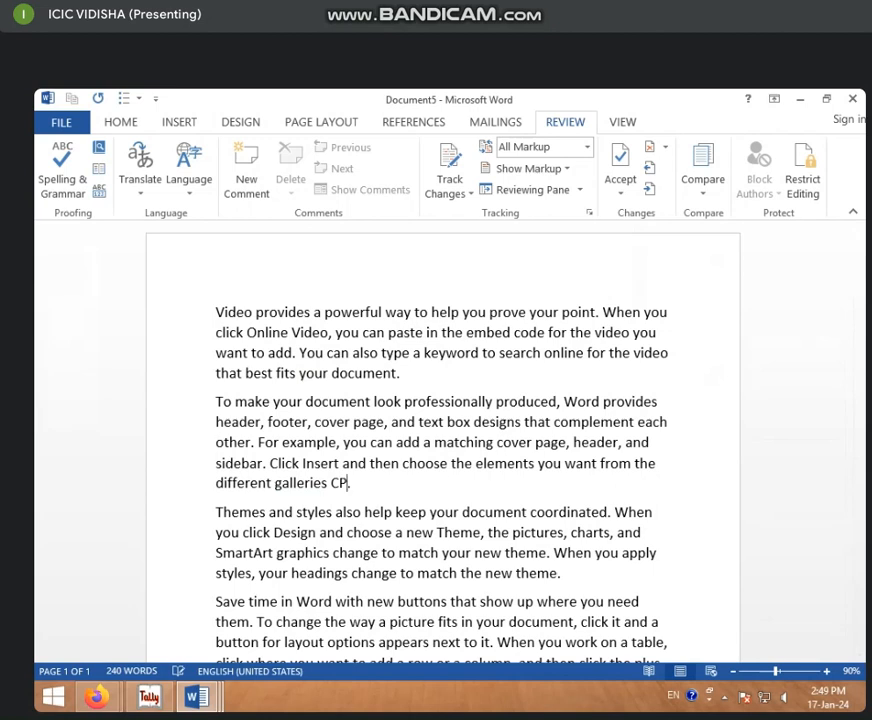
{"action": "key", "text": "BackSpace"}
{"action": "key", "text": "BackSpace"}
{"action": "type", "text": "computer"}
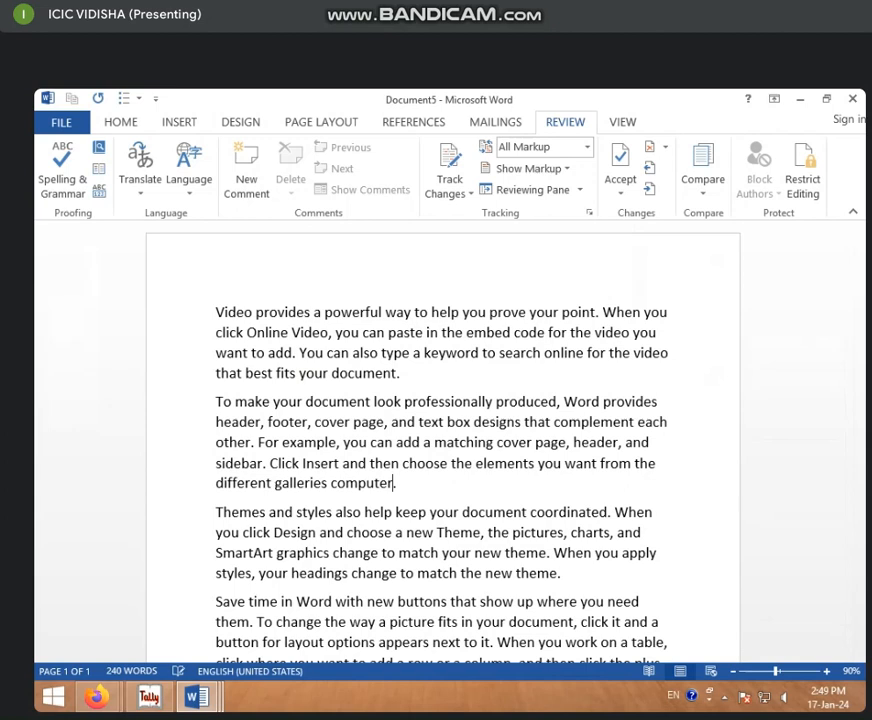
{"action": "key", "text": "BackSpace"}
{"action": "key", "text": "BackSpace"}
{"action": "type", "text": "r ."}
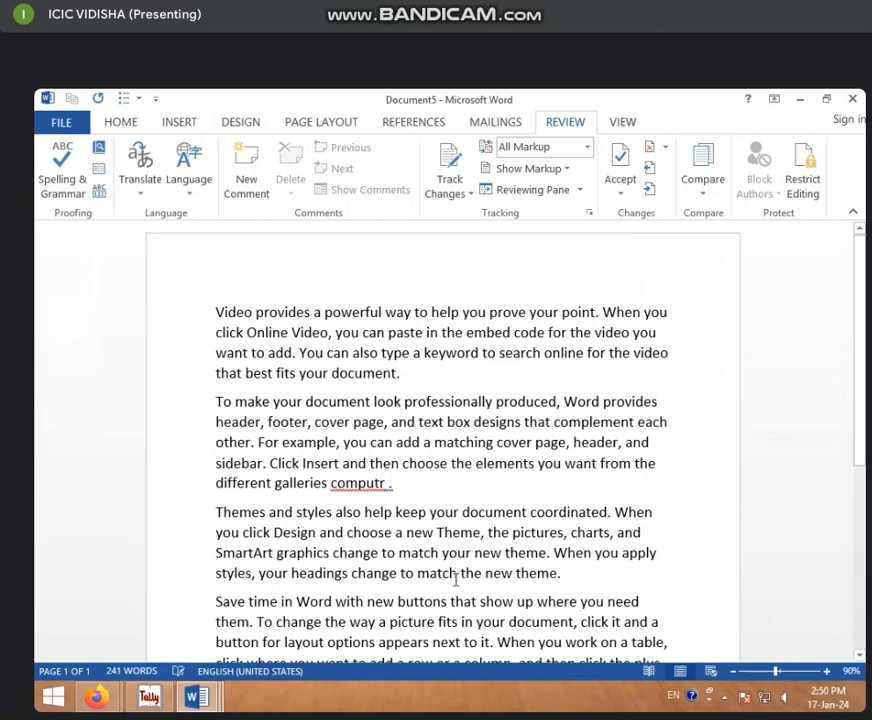
In the last paragraph, misspell "Reading" before "view" as "Reding" and "remembers" as "remebers"
{"action": "left_click", "coordinate": [613, 621]}
{"action": "scroll", "coordinate": [561, 365], "scroll_direction": "down", "scroll_amount": 3}
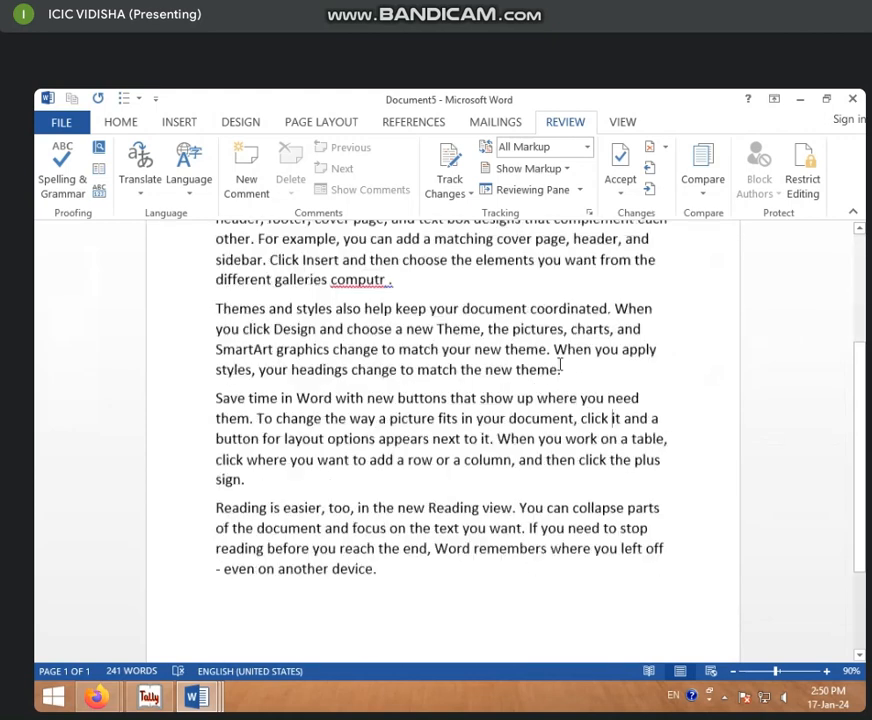
{"action": "left_click", "coordinate": [452, 507]}
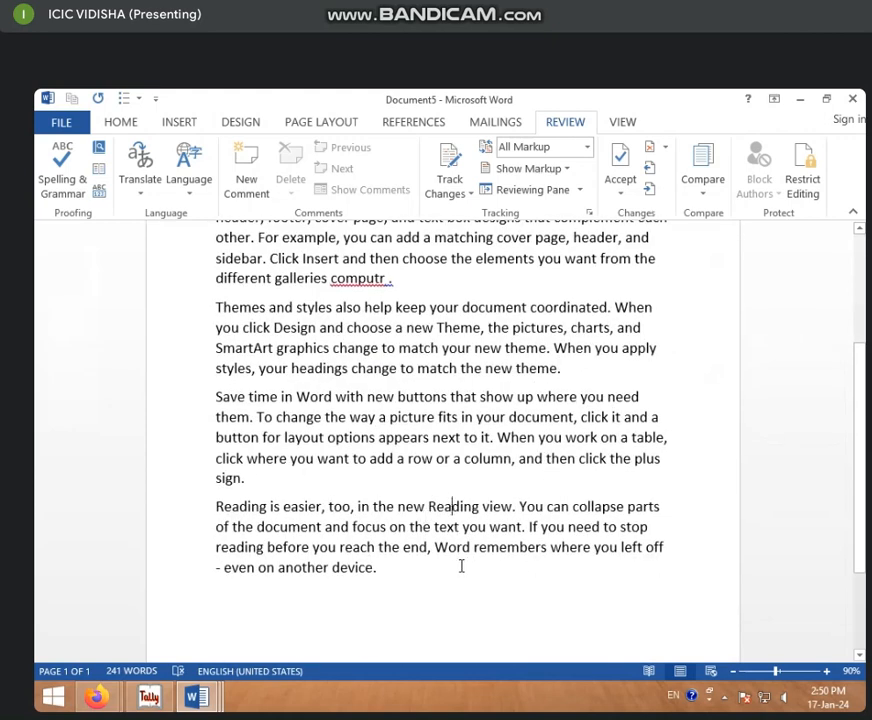
{"action": "key", "text": "BackSpace"}
{"action": "left_click", "coordinate": [409, 594]}
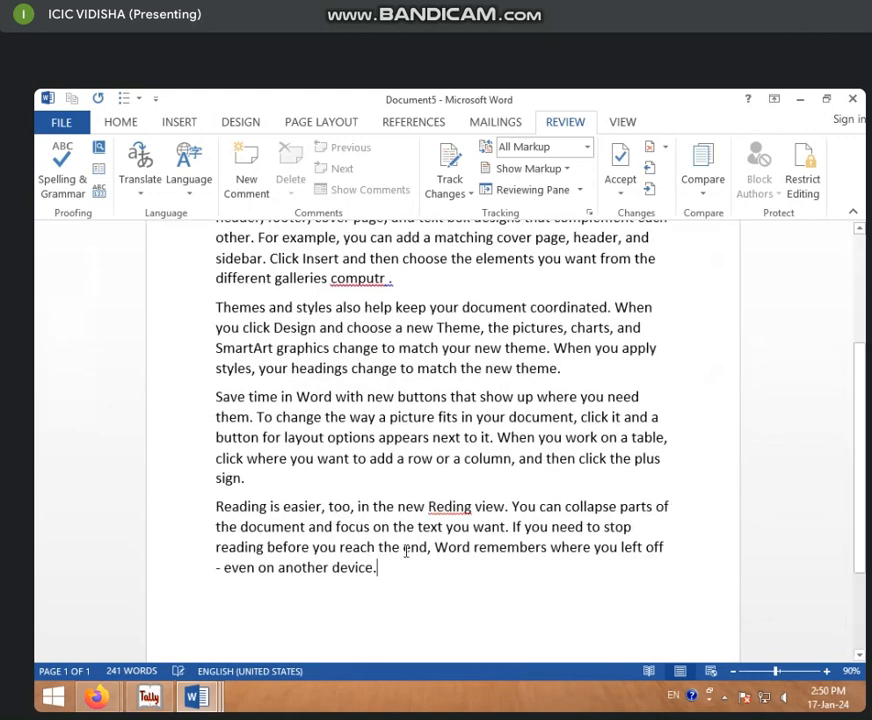
{"action": "left_click", "coordinate": [519, 552]}
{"action": "key", "text": "BackSpace"}
{"action": "left_click", "coordinate": [516, 578]}
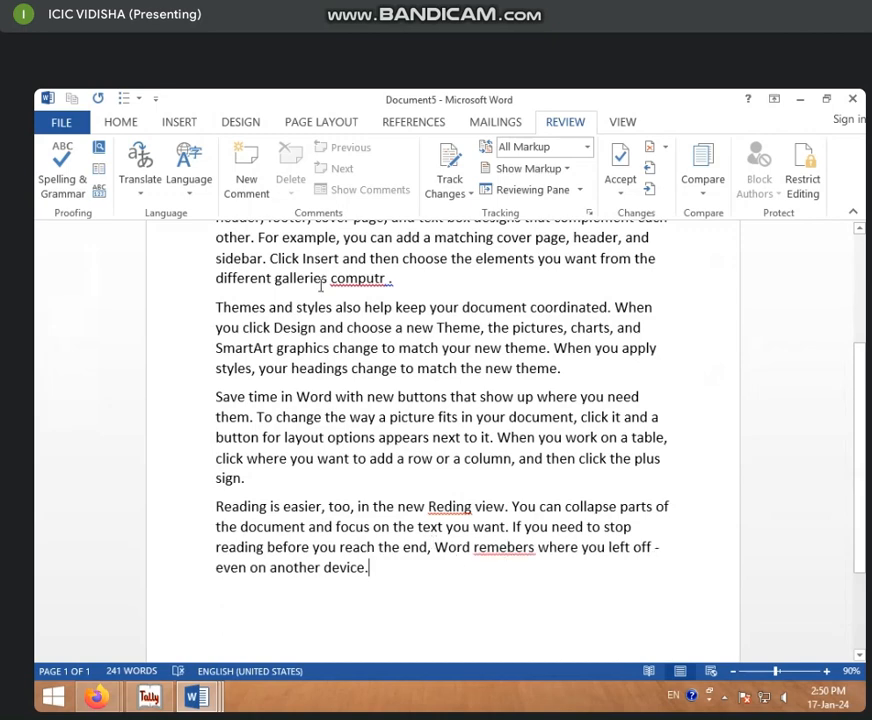
Run the spelling and grammar check and correct "remebers" to "remembers"
{"action": "left_click", "coordinate": [58, 165]}
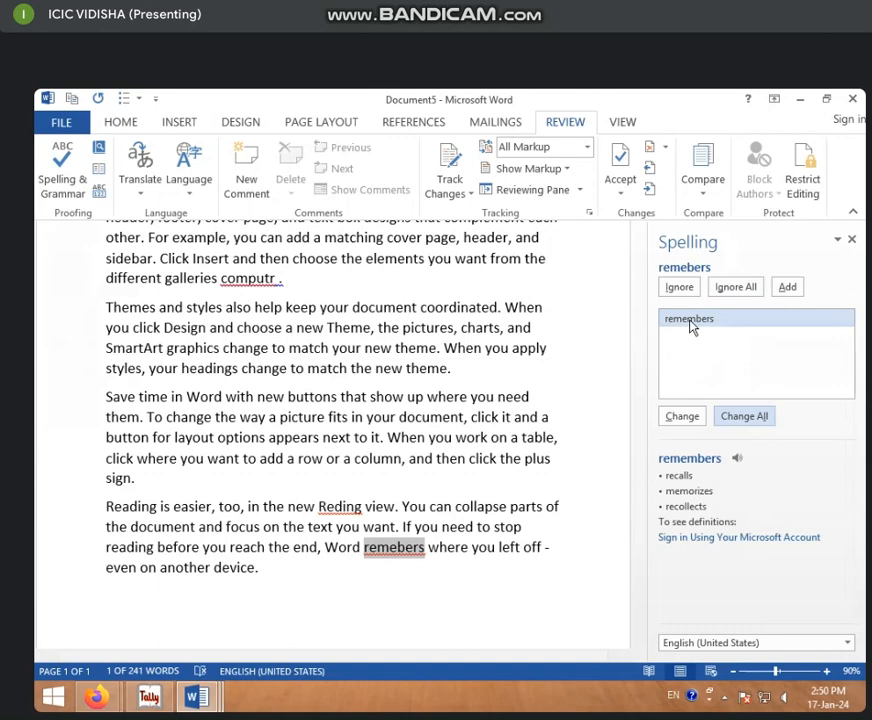
{"action": "left_click", "coordinate": [682, 416]}
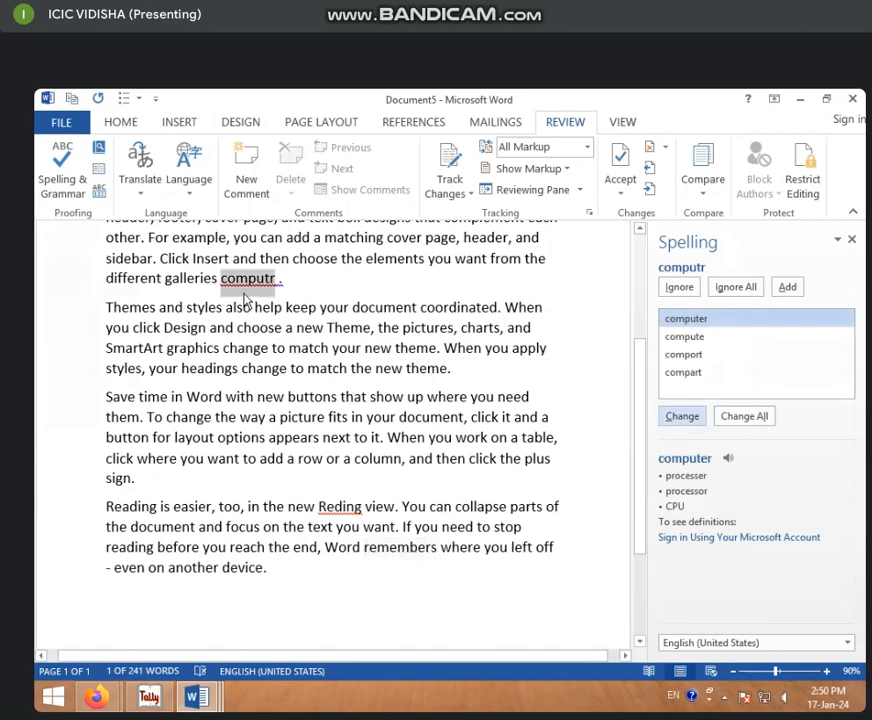
Compare the suggestions for "computr", correct it to "computer", and accept the grammar fix removing the space before the period
{"action": "left_click", "coordinate": [684, 372]}
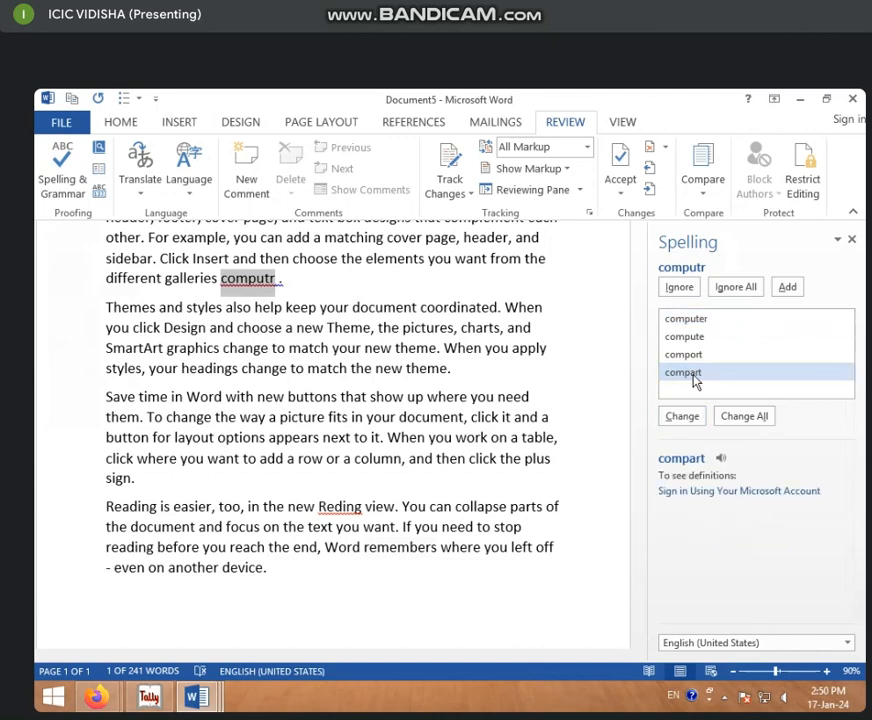
{"action": "left_click", "coordinate": [697, 323]}
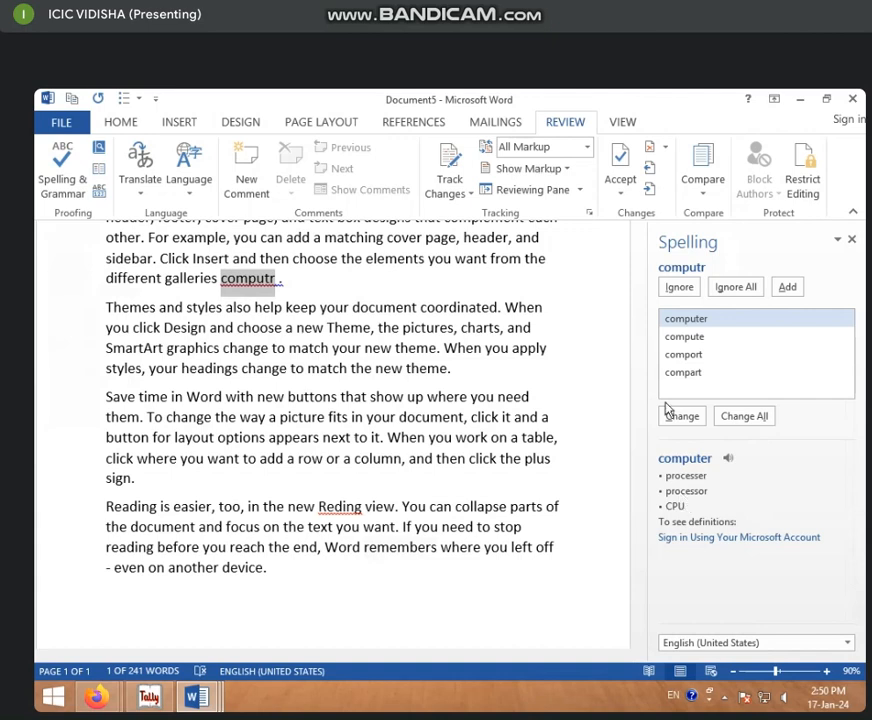
{"action": "left_click", "coordinate": [684, 341]}
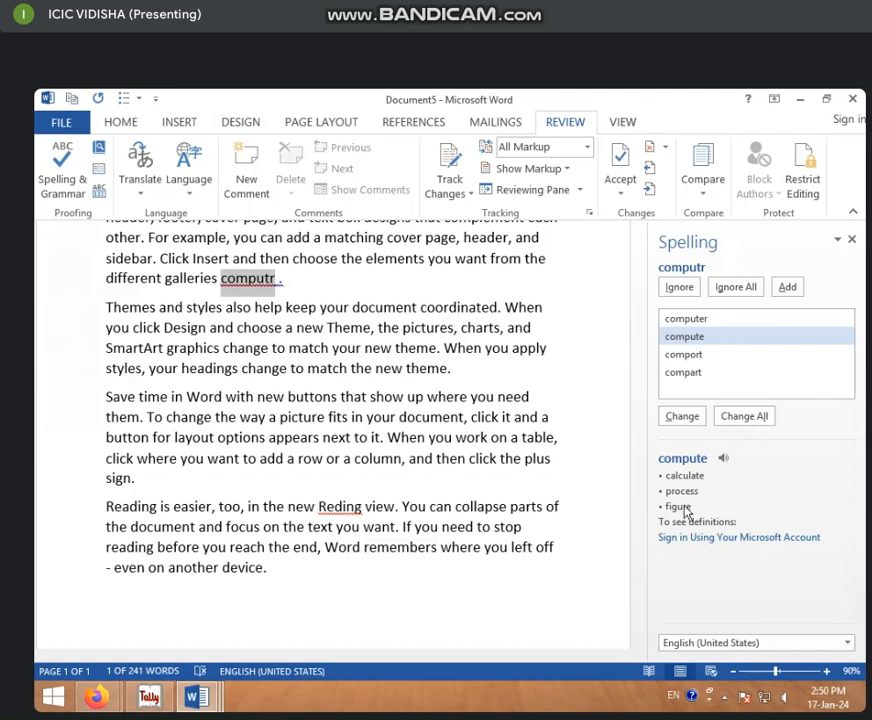
{"action": "left_click", "coordinate": [690, 354]}
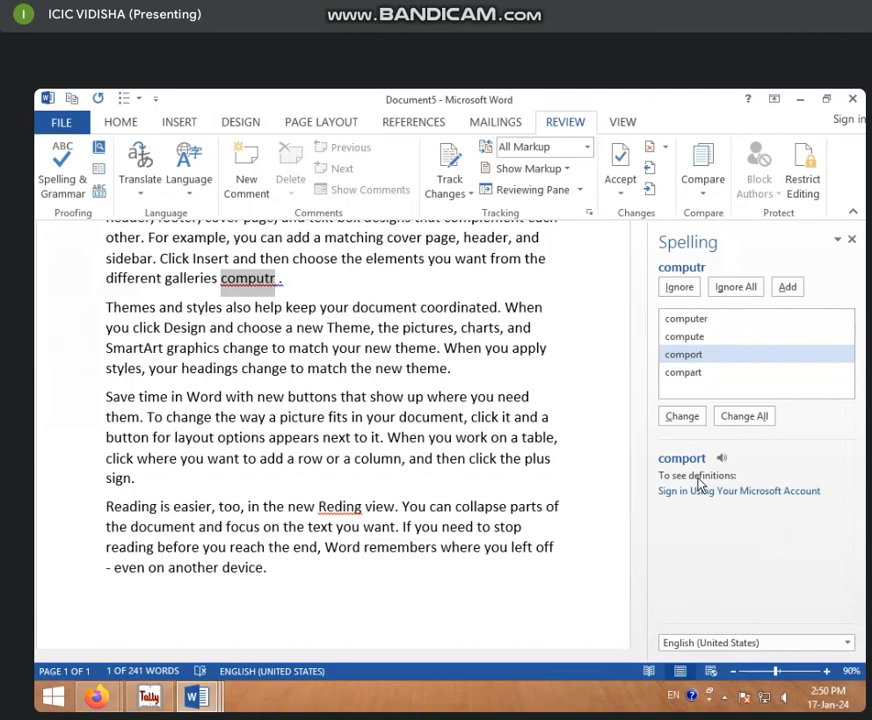
{"action": "left_click", "coordinate": [724, 320]}
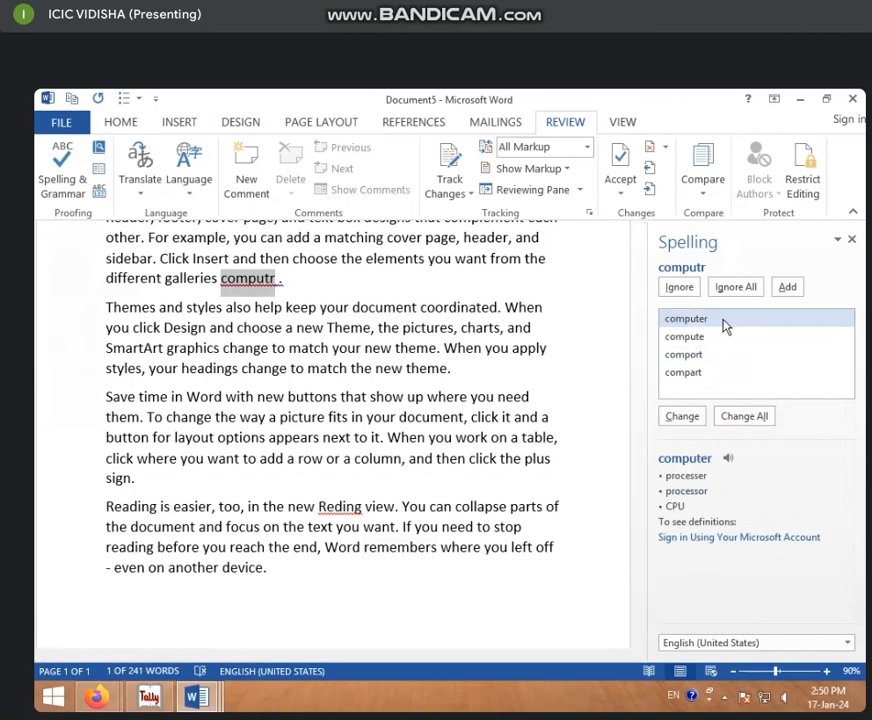
{"action": "left_click", "coordinate": [684, 416]}
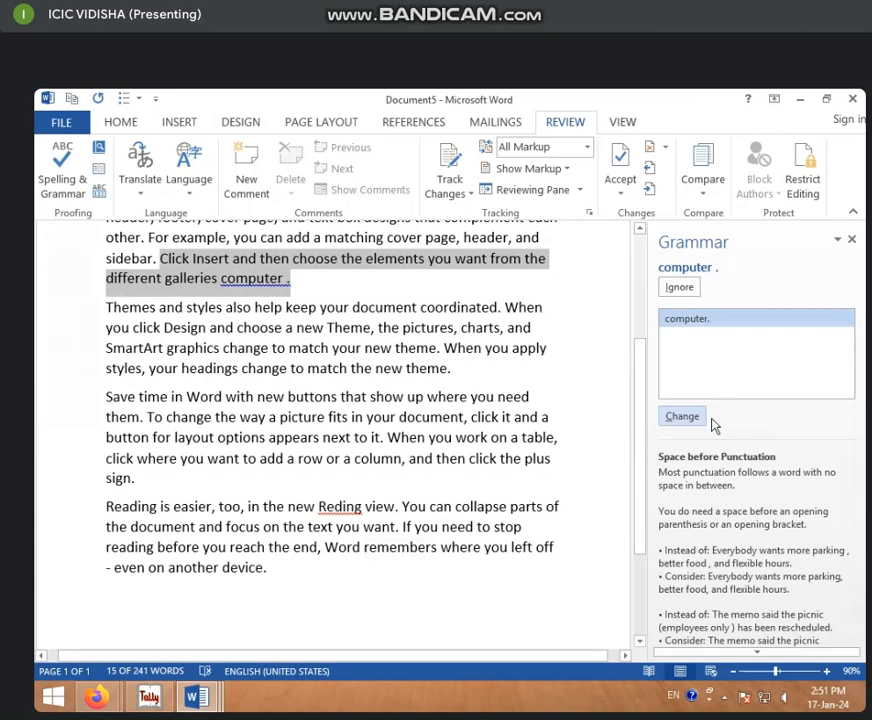
{"action": "left_click", "coordinate": [678, 418]}
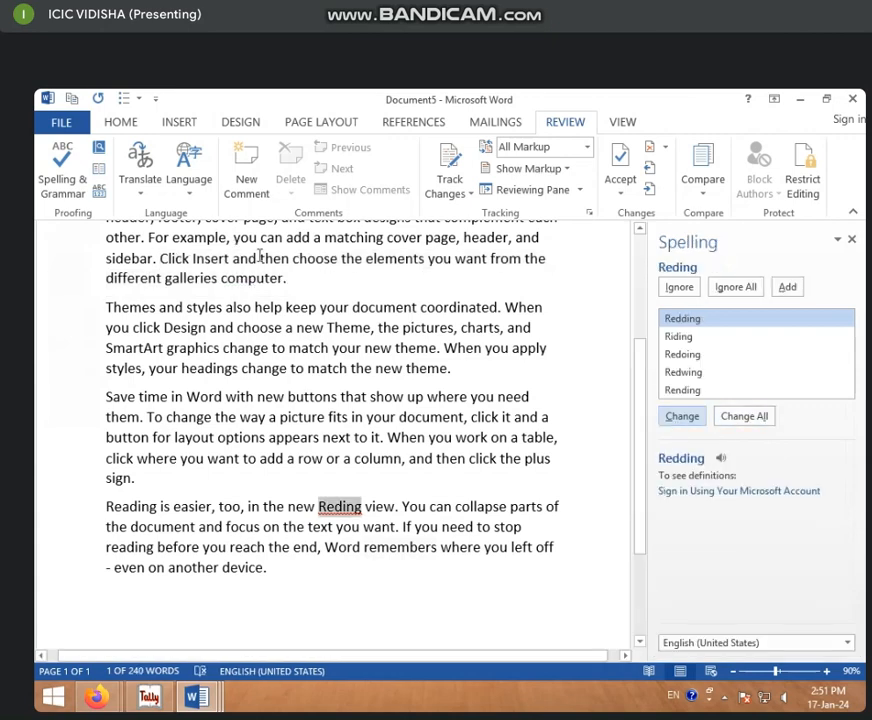
Remove the space between "help" and "keep" in the third paragraph, and restore it
{"action": "left_click", "coordinate": [287, 307]}
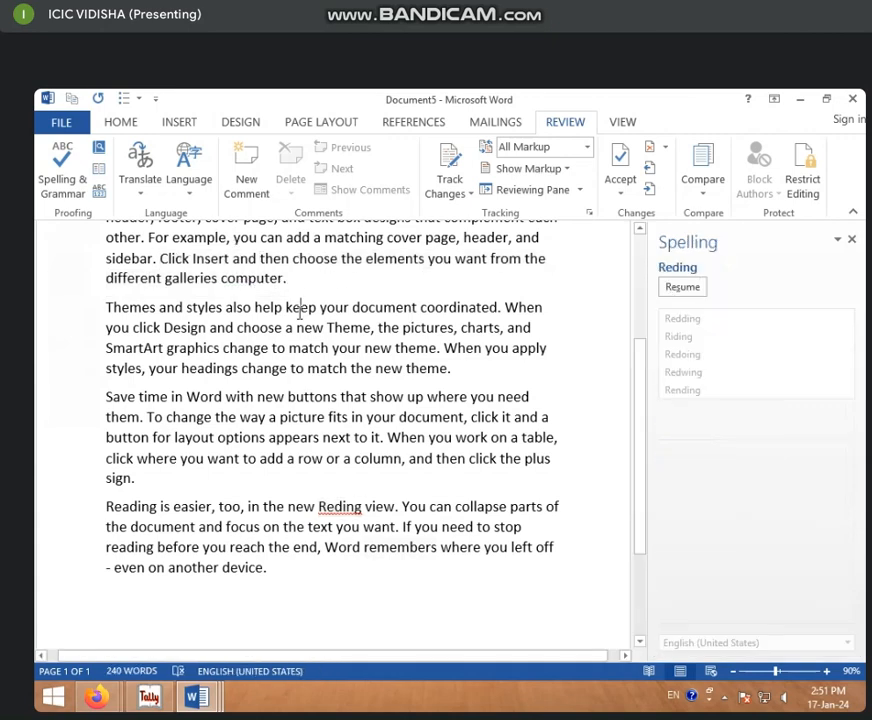
{"action": "left_click", "coordinate": [286, 307]}
{"action": "key", "text": "BackSpace"}
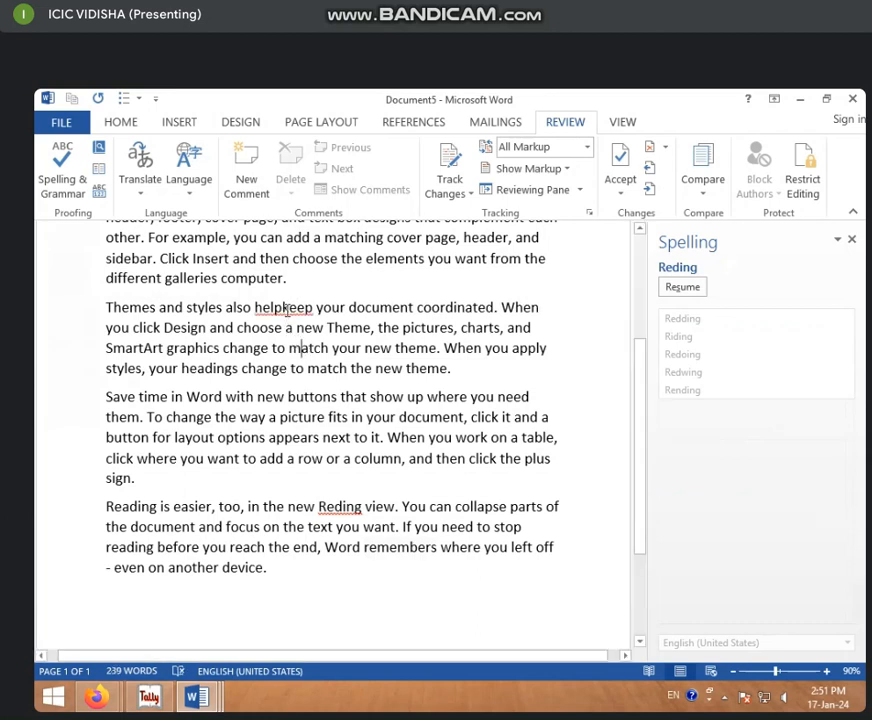
{"action": "left_click", "coordinate": [280, 308]}
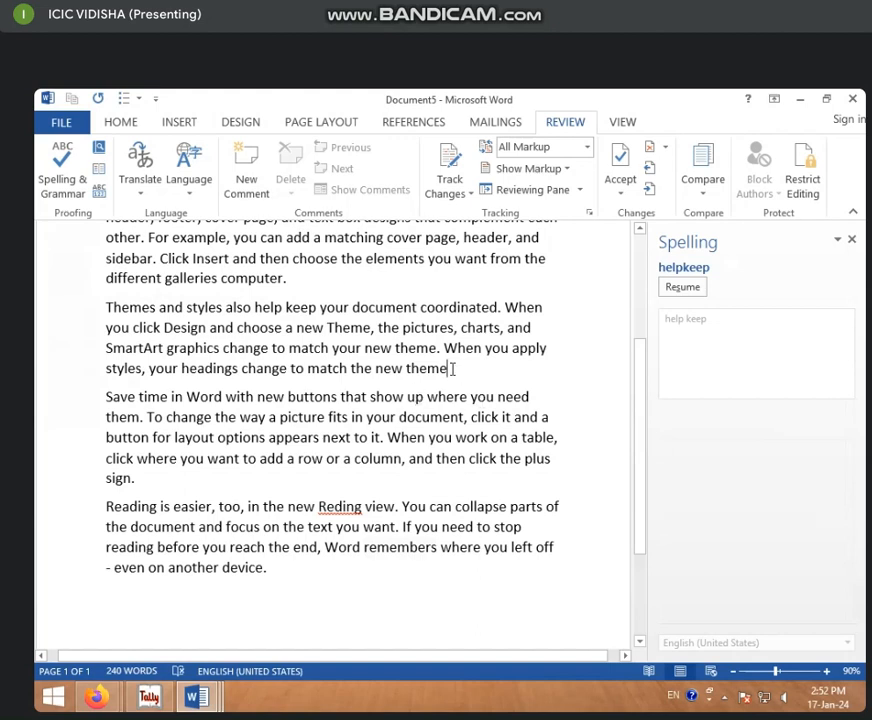
Make the third paragraph end with "new theme,.computer" and add an empty paragraph below it
{"action": "type", "text": ","}
{"action": "left_click", "coordinate": [445, 397]}
{"action": "type", "text": "."}
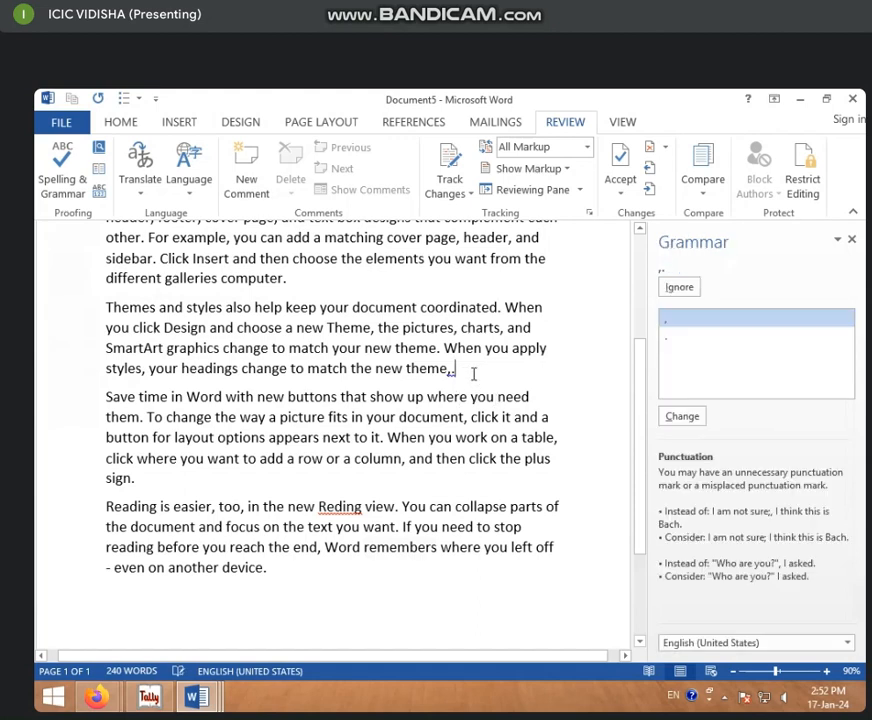
{"action": "type", "text": "c"}
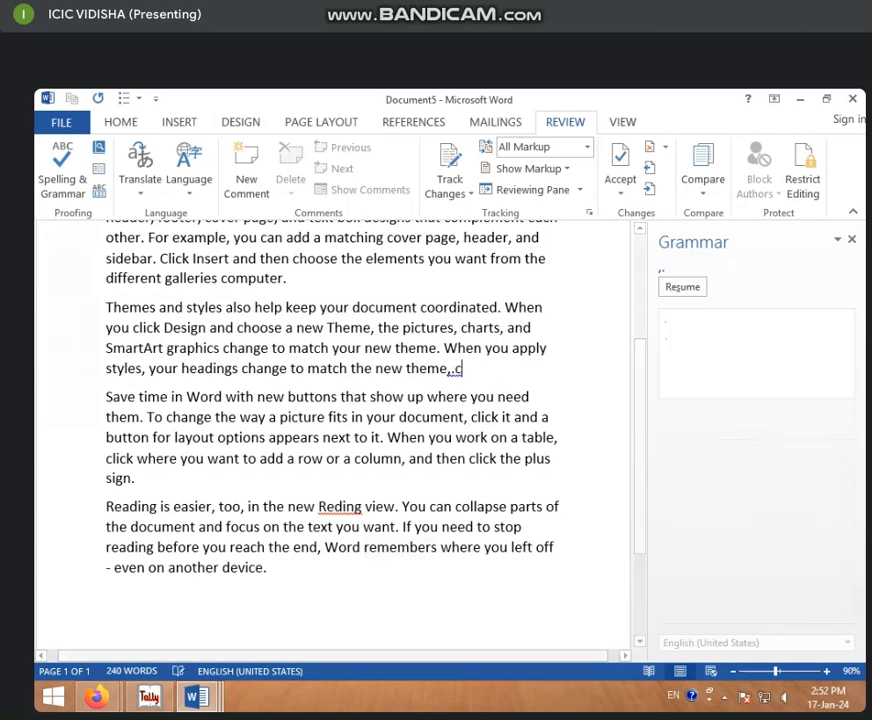
{"action": "type", "text": "omput"}
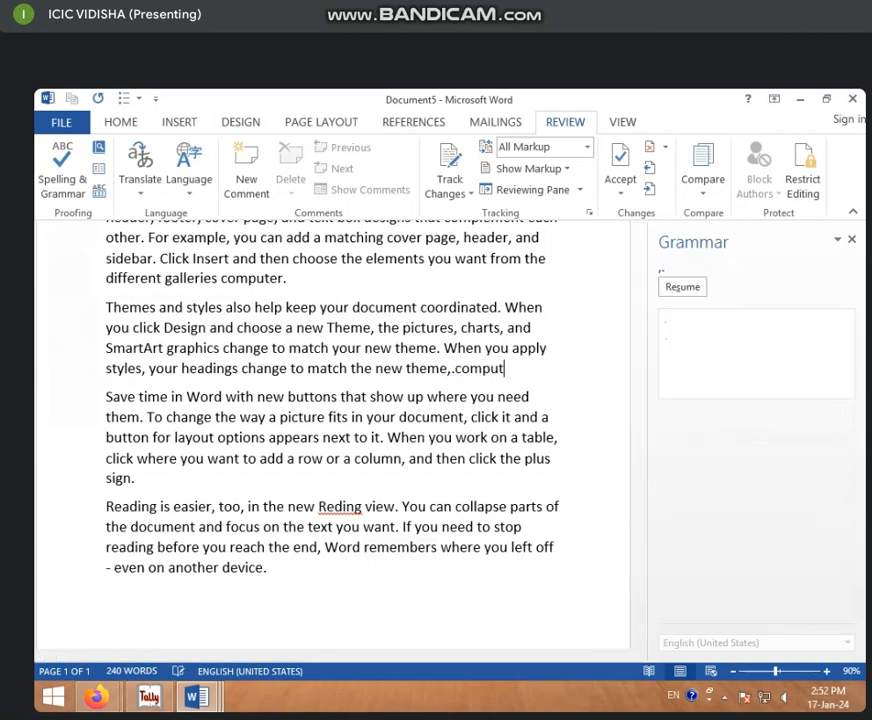
{"action": "type", "text": "er"}
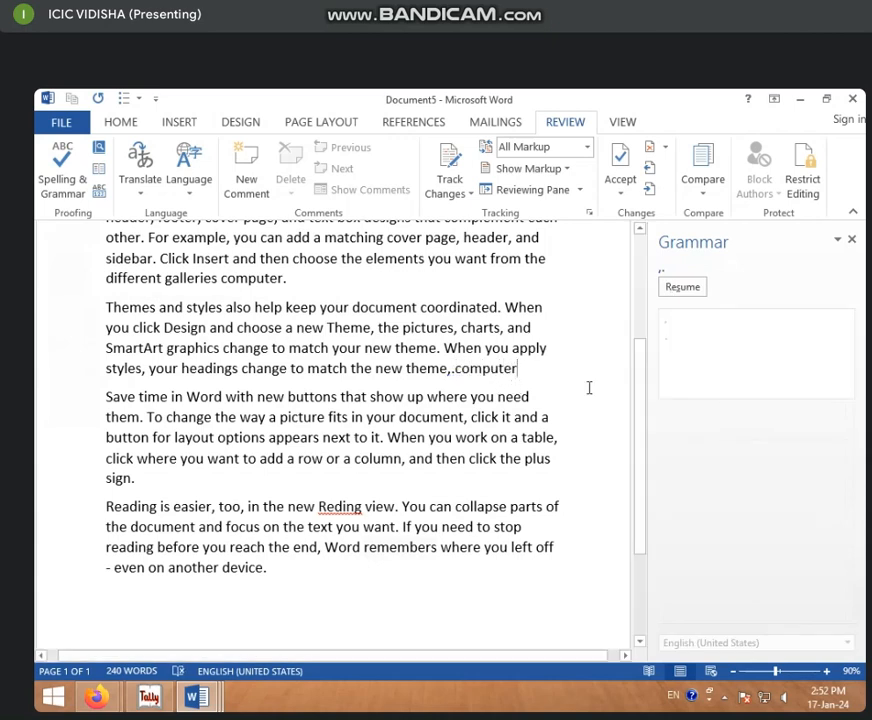
{"action": "key", "text": "Return"}
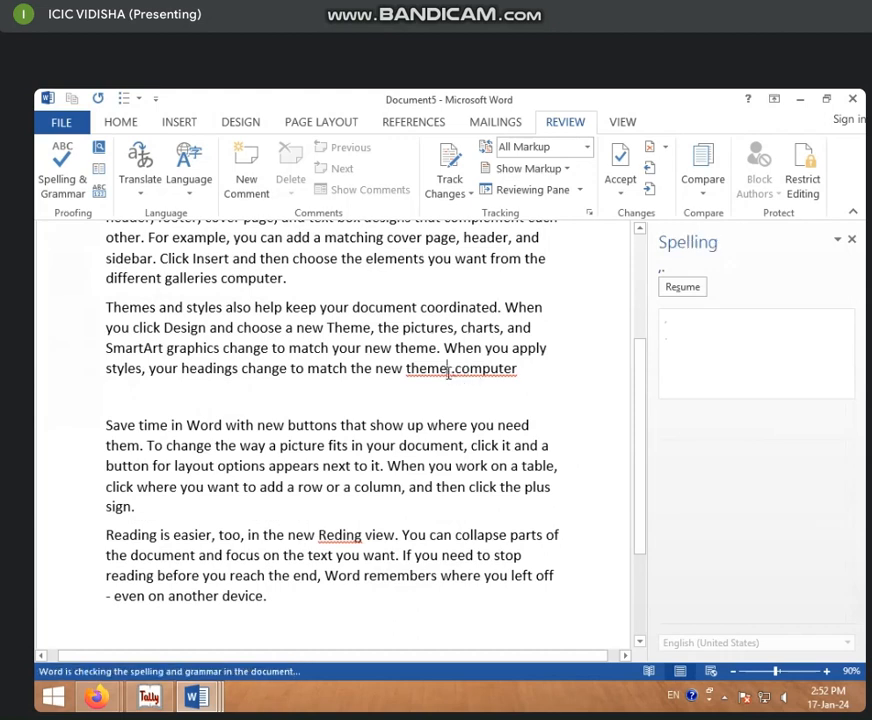
Recheck the spelling and insert a space between "theme" and the comma at the end of the third paragraph
{"action": "key", "text": "F7"}
{"action": "left_click", "coordinate": [448, 370]}
{"action": "key", "text": "Down"}
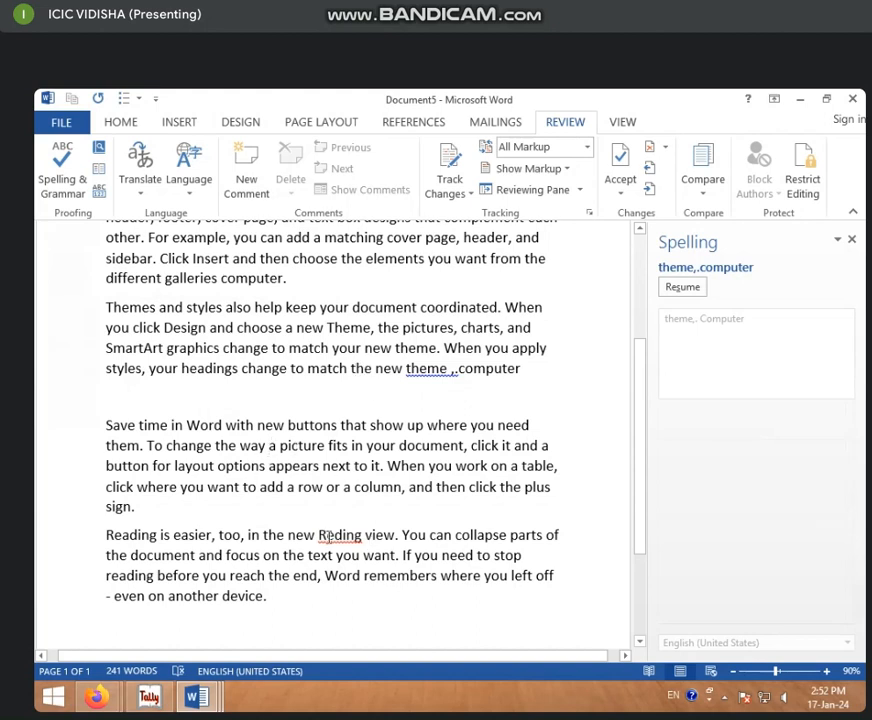
Run the spelling and grammar check again, changing "Reding" to "Redding" and accepting the punctuation suggestion "theme, ."
{"action": "left_click", "coordinate": [62, 186]}
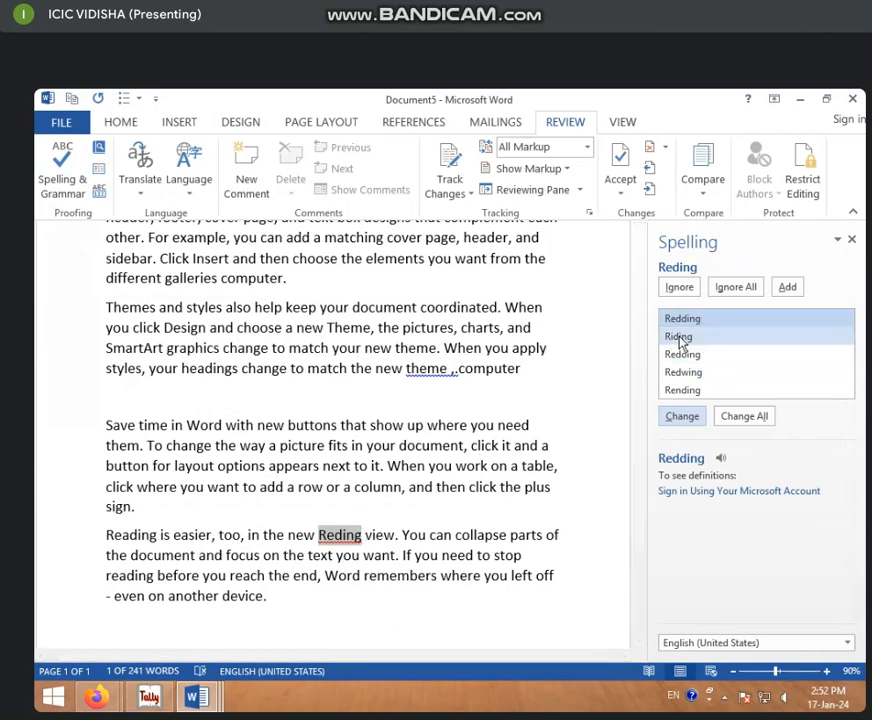
{"action": "left_click", "coordinate": [683, 418]}
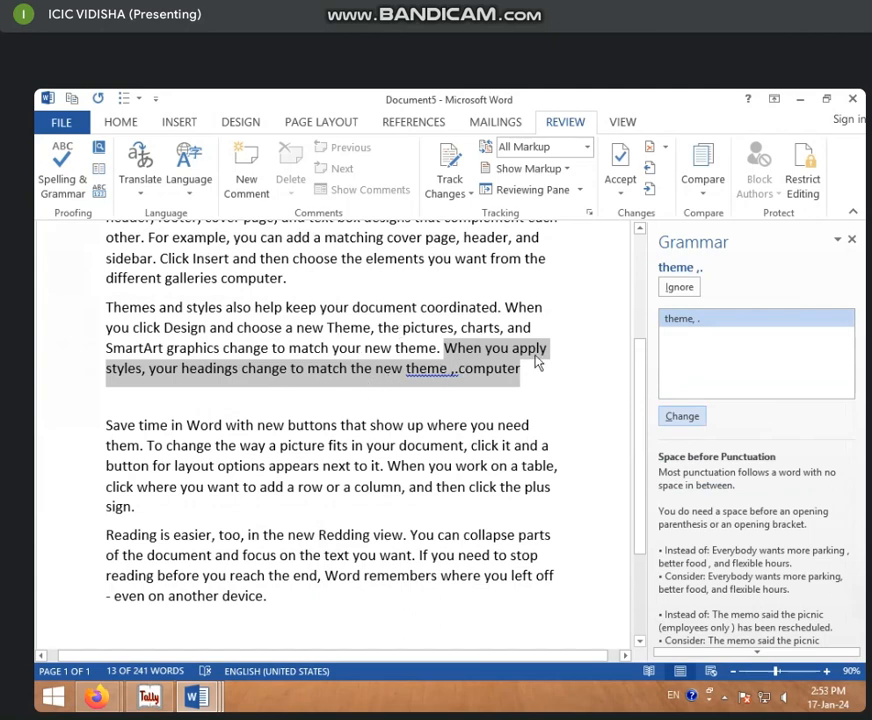
{"action": "left_click", "coordinate": [704, 323]}
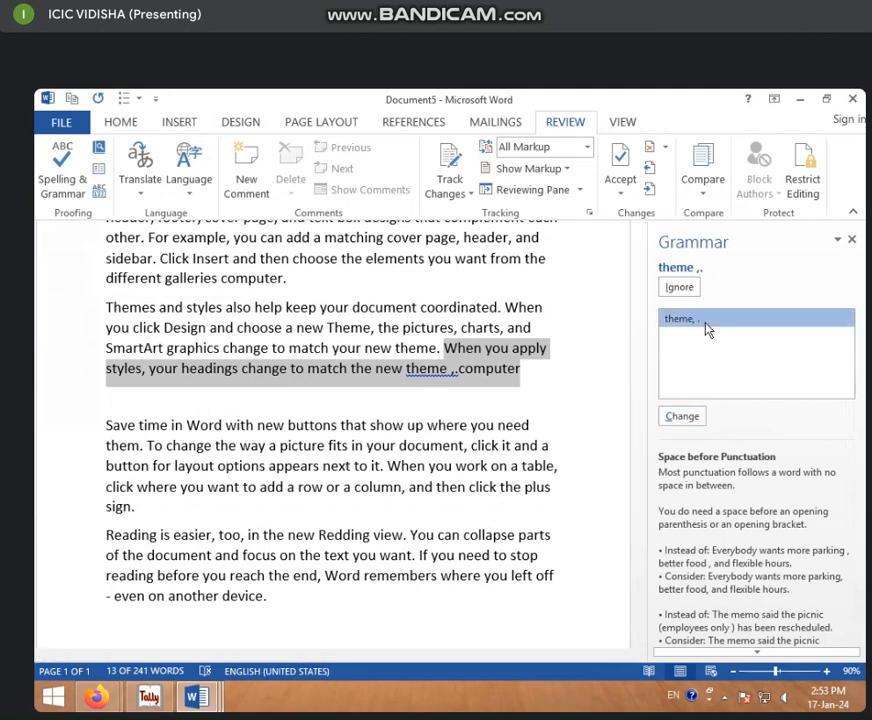
{"action": "left_click", "coordinate": [684, 418]}
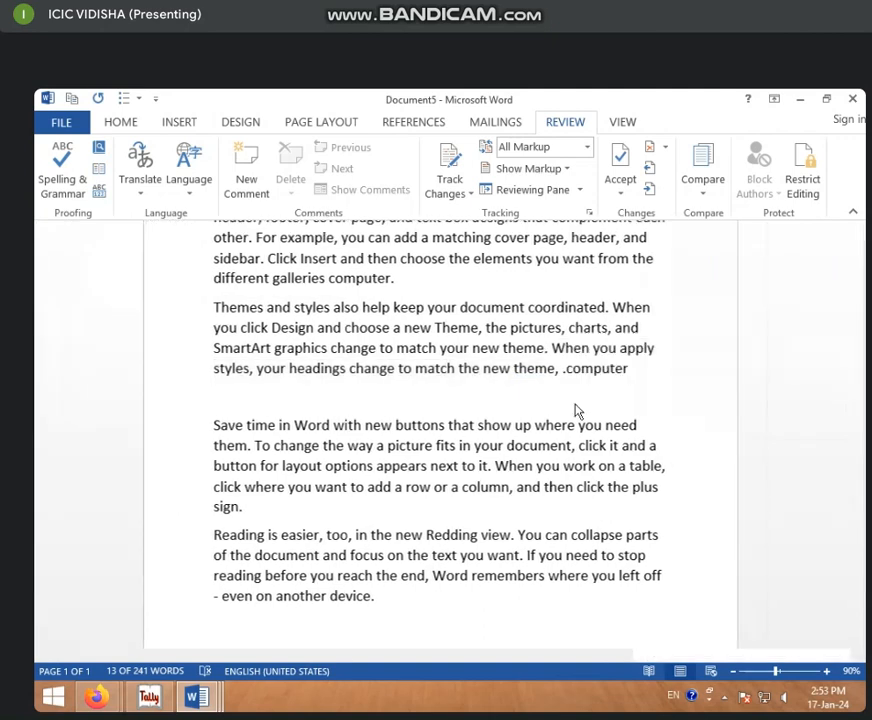
Run the spelling and grammar check again on the corrected document and dismiss its completion notice
{"action": "left_click", "coordinate": [454, 438]}
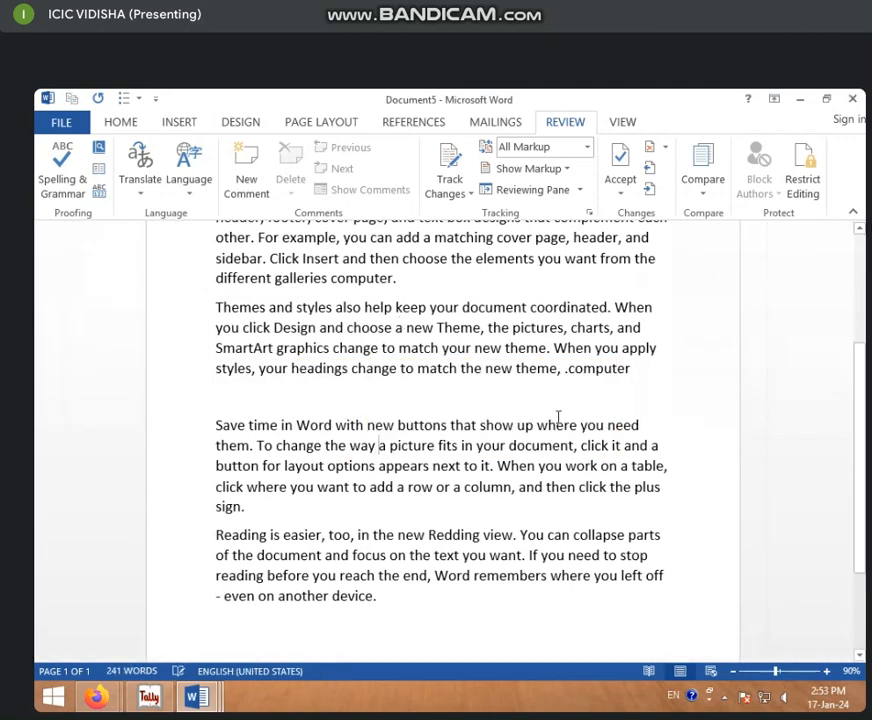
{"action": "scroll", "coordinate": [454, 432], "scroll_direction": "up", "scroll_amount": 3}
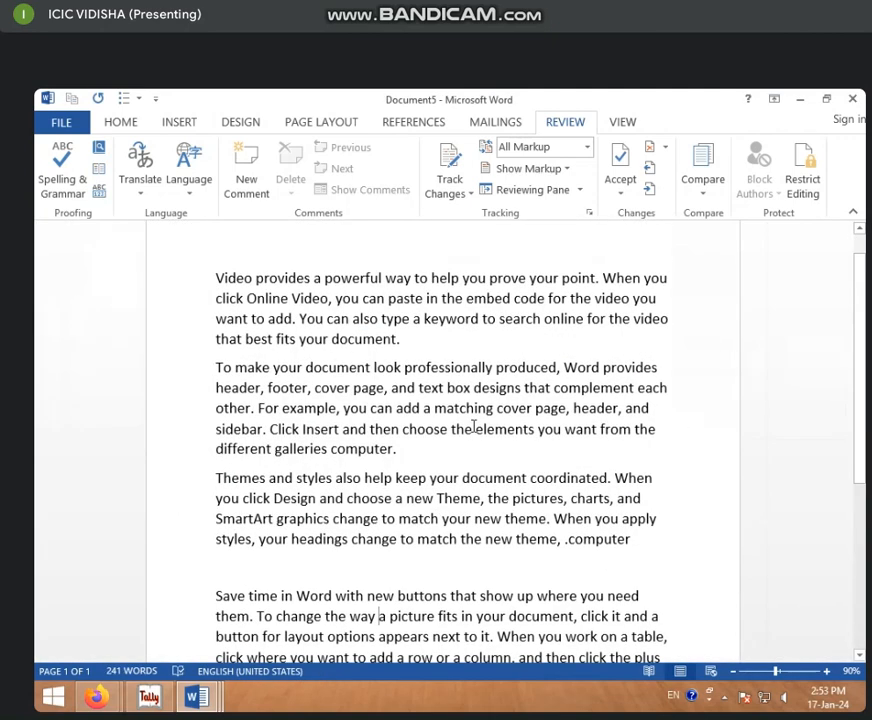
{"action": "scroll", "coordinate": [474, 428], "scroll_direction": "down", "scroll_amount": 2}
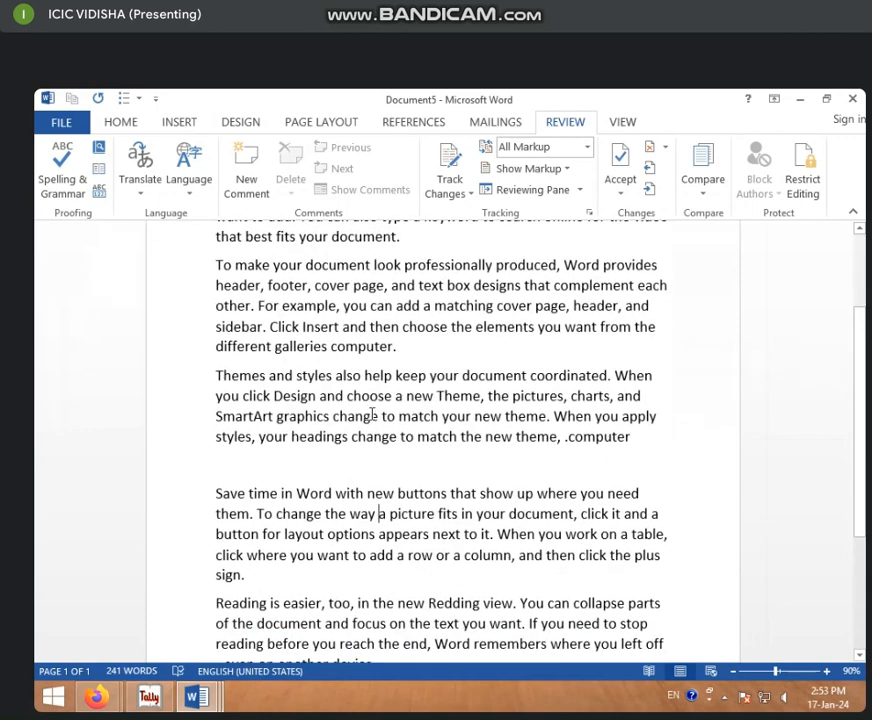
{"action": "left_click", "coordinate": [72, 186]}
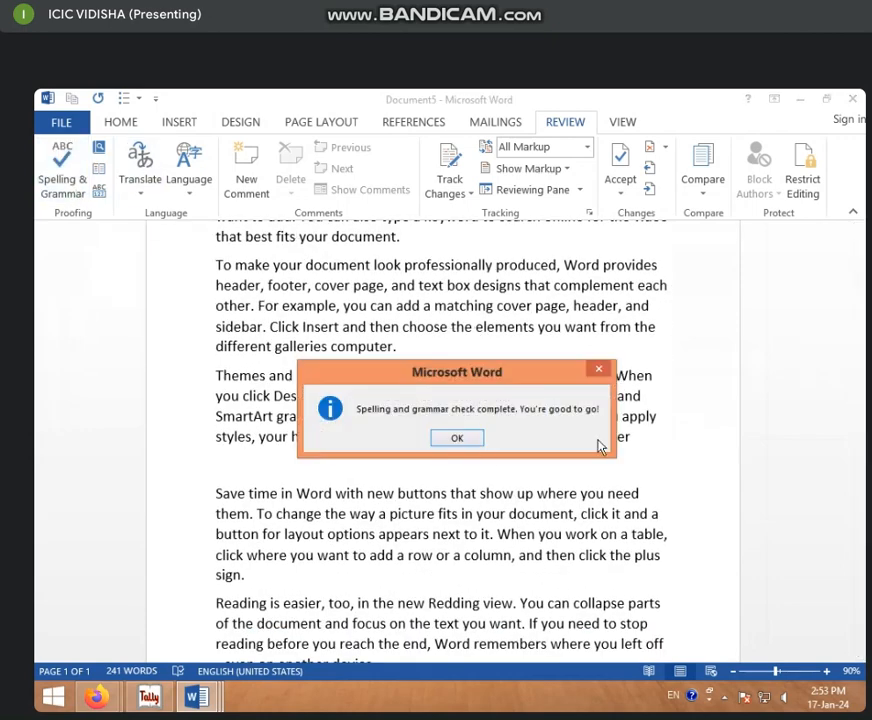
{"action": "left_click", "coordinate": [458, 440]}
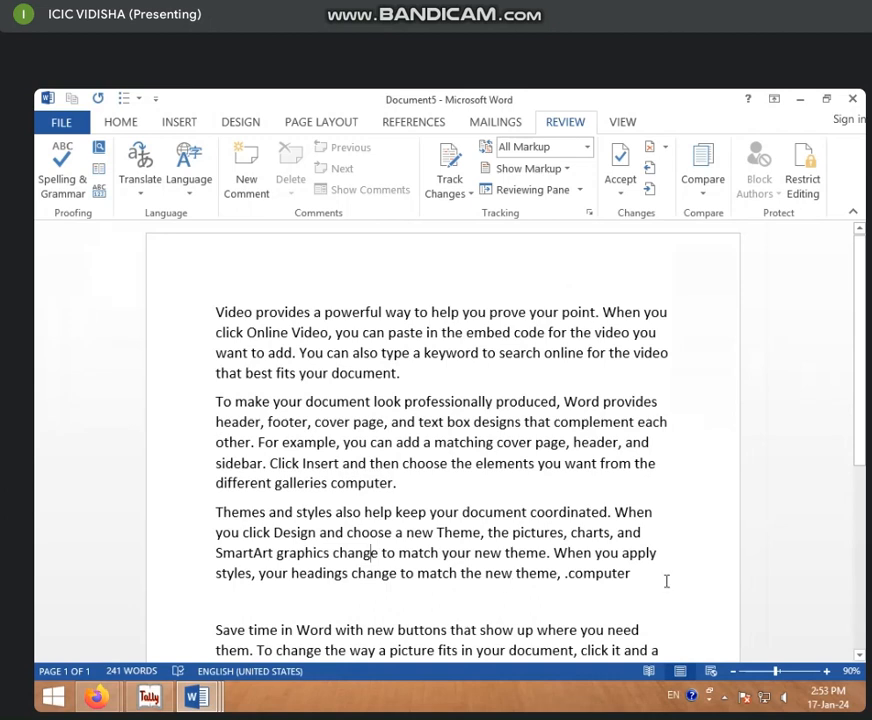
Add a new paragraph reading "COMPTR" directly below the third paragraph
{"action": "key", "text": "Return"}
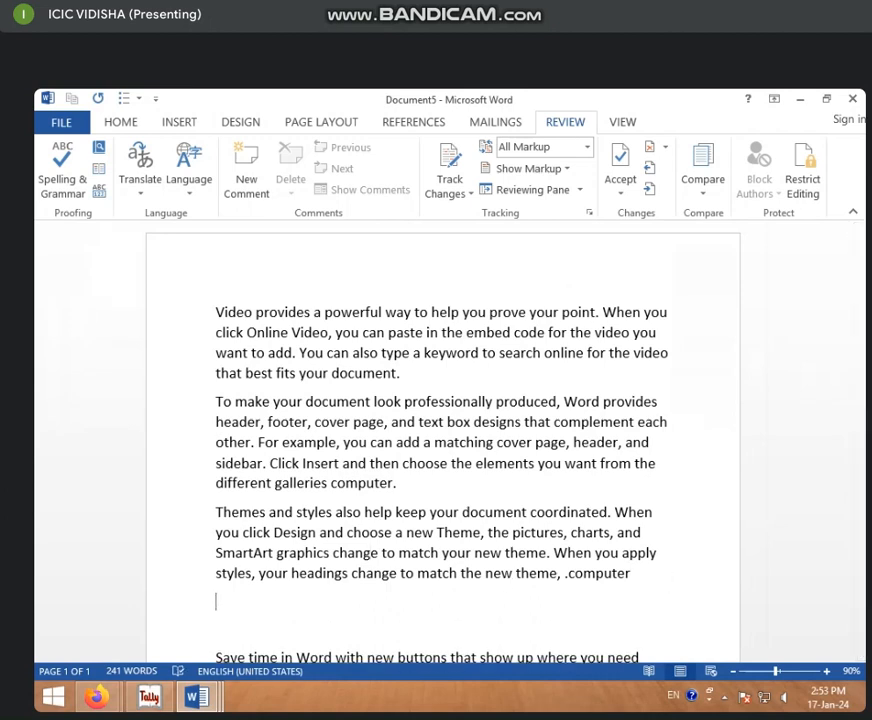
{"action": "type", "text": "COMPTER"}
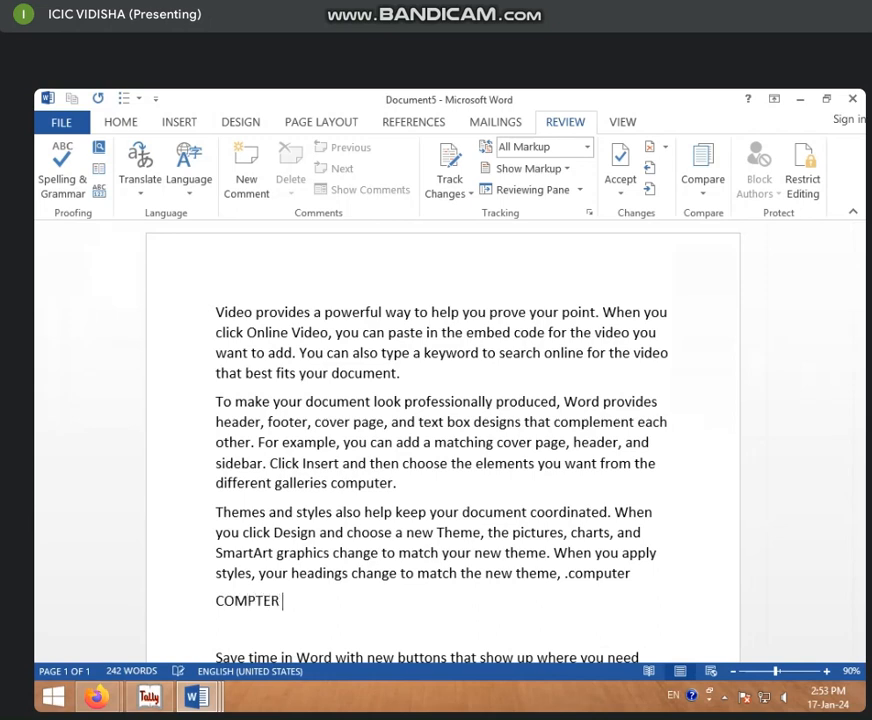
{"action": "key", "text": "BackSpace"}
{"action": "key", "text": "BackSpace"}
{"action": "type", "text": "R"}
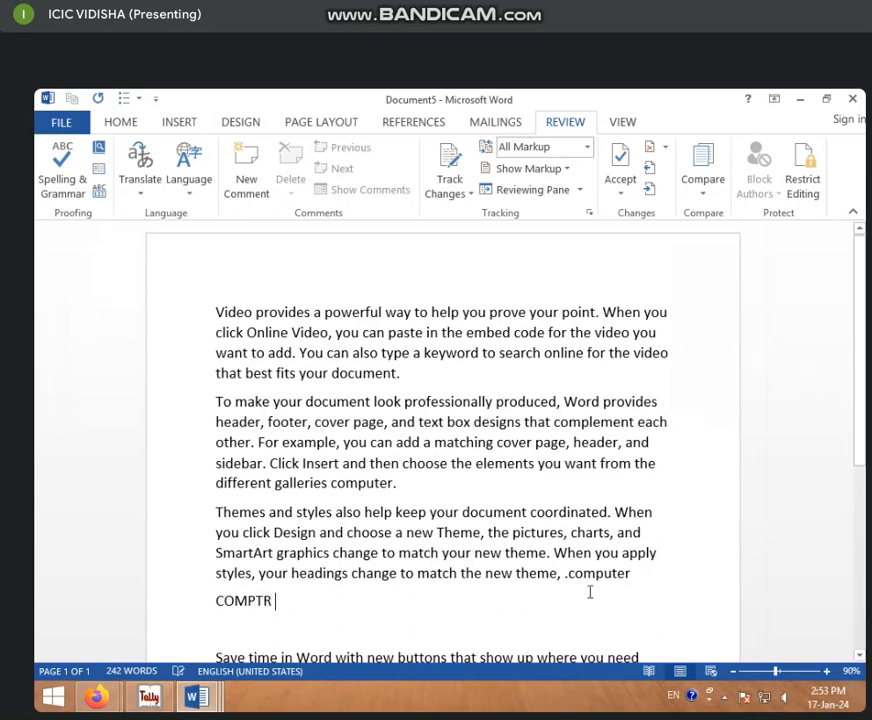
Check the spelling of the selected word "COMPTR", and continue the check through the rest of the document
{"action": "scroll", "coordinate": [288, 584], "scroll_direction": "down", "scroll_amount": 1}
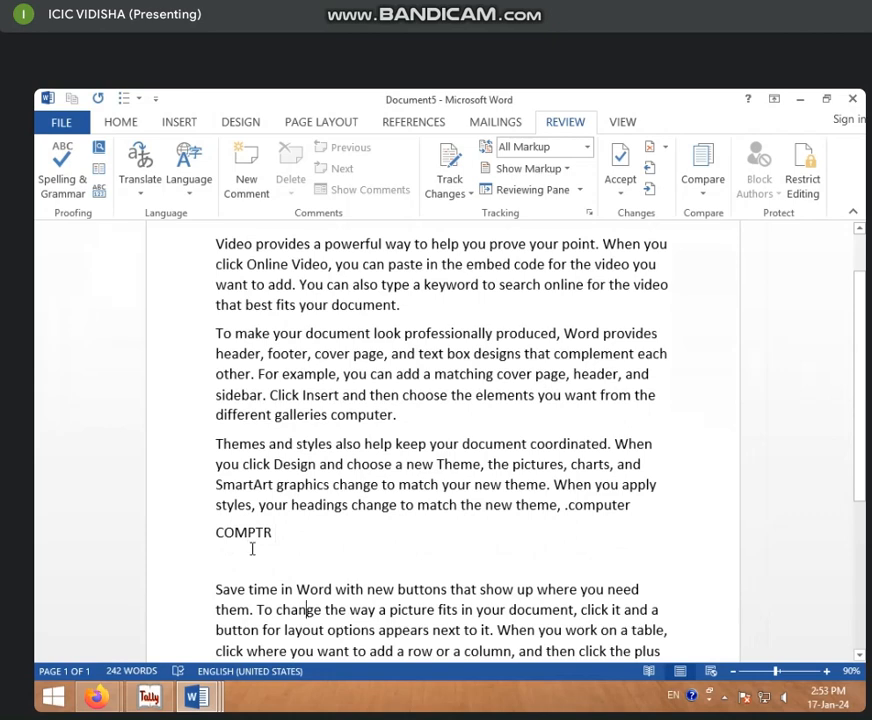
{"action": "left_click_drag", "start_coordinate": [305, 528], "coordinate": [169, 535]}
{"action": "left_click", "coordinate": [272, 545]}
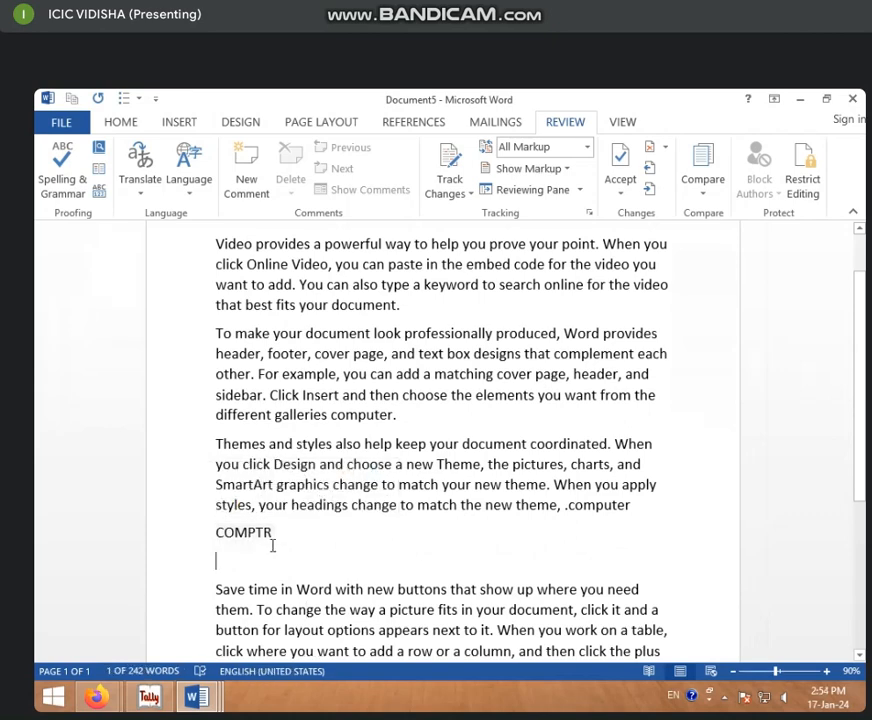
{"action": "left_click_drag", "start_coordinate": [278, 533], "coordinate": [195, 546]}
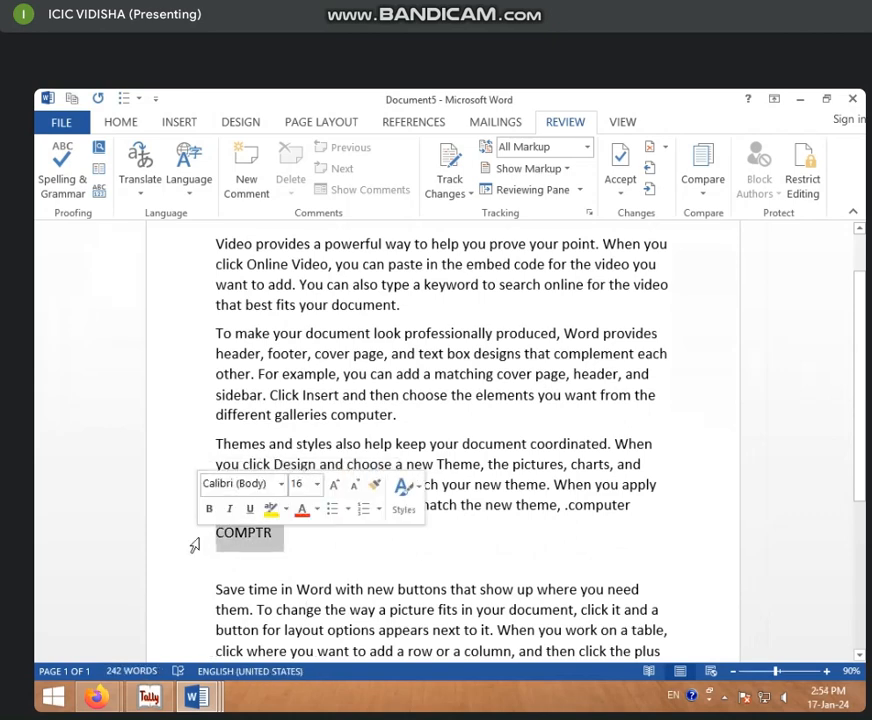
{"action": "left_click", "coordinate": [316, 552]}
{"action": "double_click", "coordinate": [260, 535]}
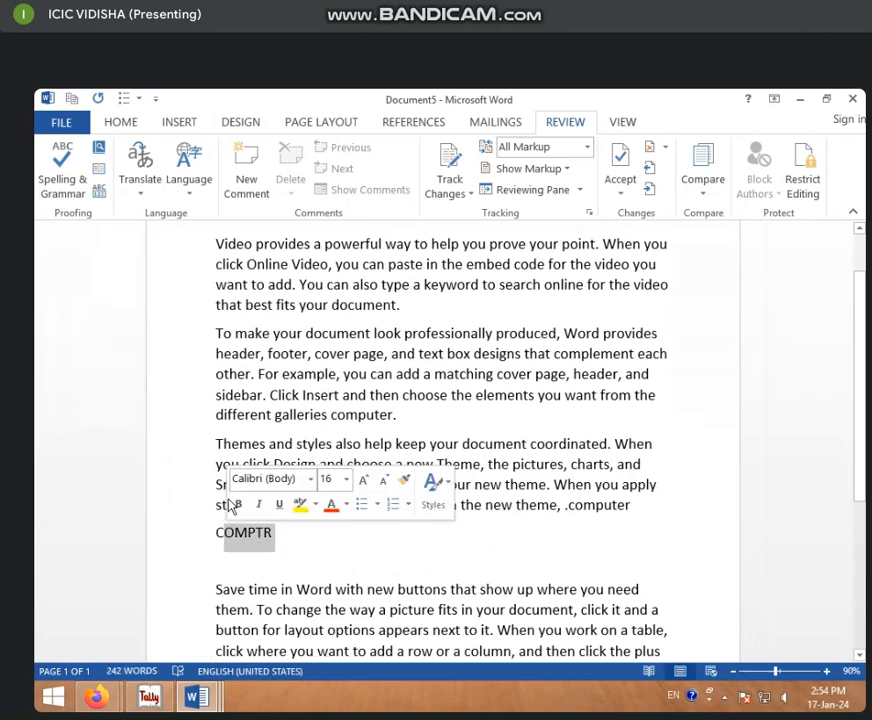
{"action": "left_click", "coordinate": [265, 531]}
{"action": "double_click", "coordinate": [265, 537]}
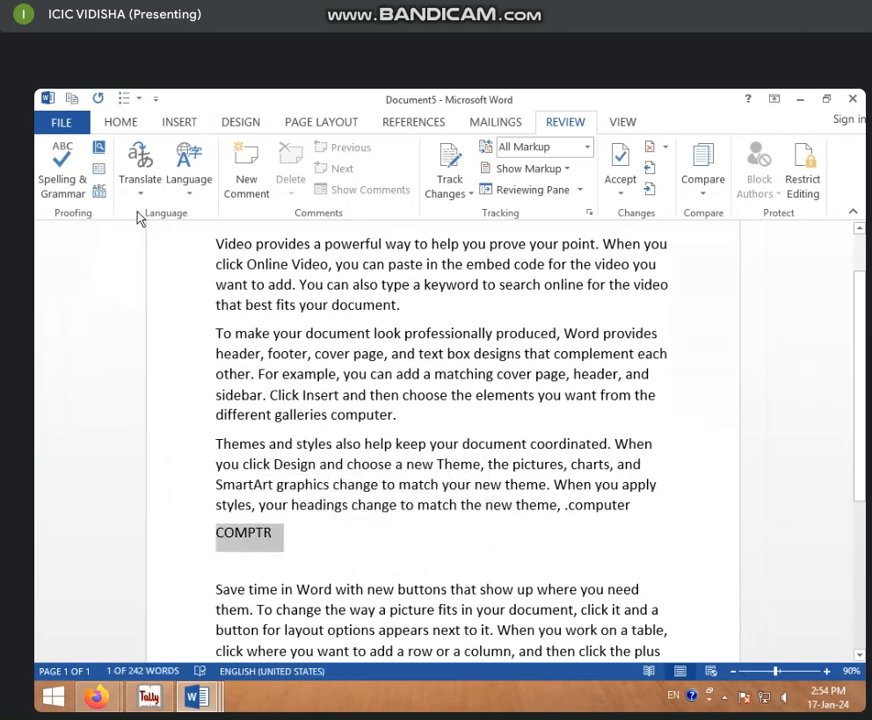
{"action": "left_click", "coordinate": [66, 172]}
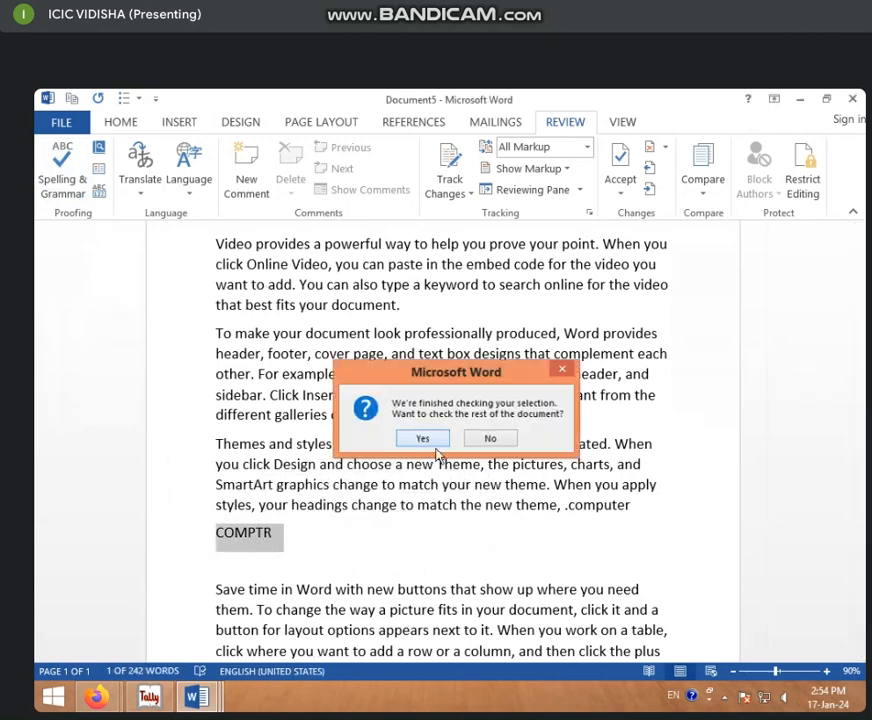
{"action": "left_click", "coordinate": [423, 438]}
{"action": "left_click", "coordinate": [446, 438]}
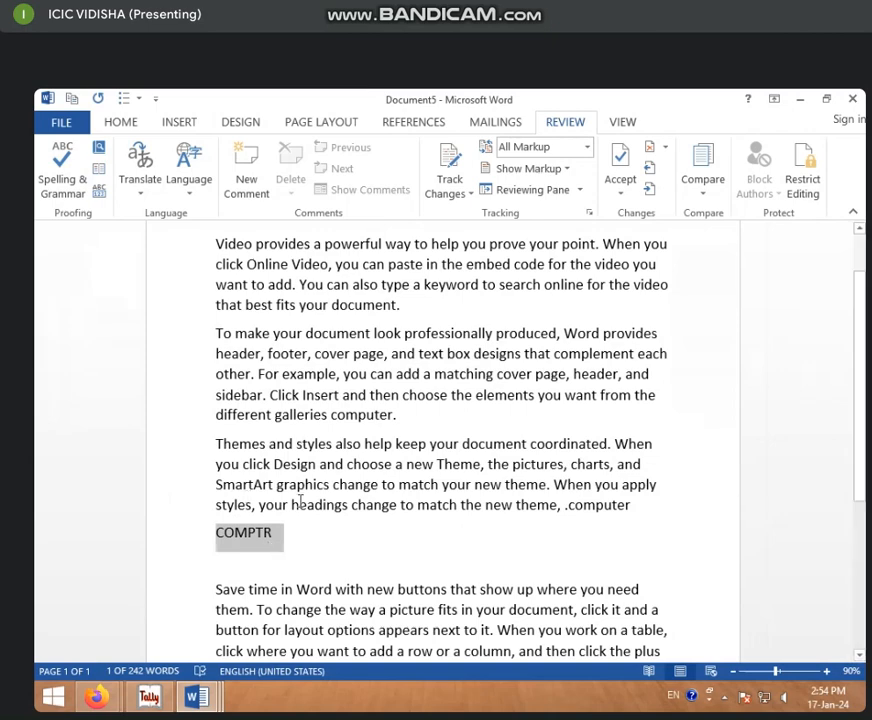
Add two more paragraphs below "COMPTR", reading "COMPTR" in capitals and "Comptr" in mixed case
{"action": "scroll", "coordinate": [300, 501], "scroll_direction": "up", "scroll_amount": 1}
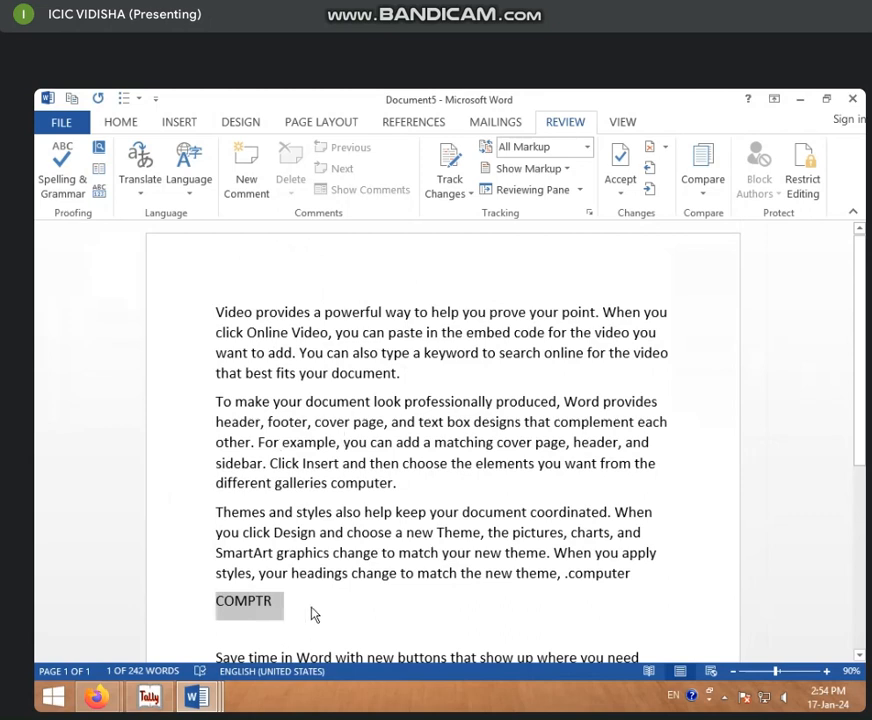
{"action": "left_click", "coordinate": [343, 603]}
{"action": "key", "text": "Return"}
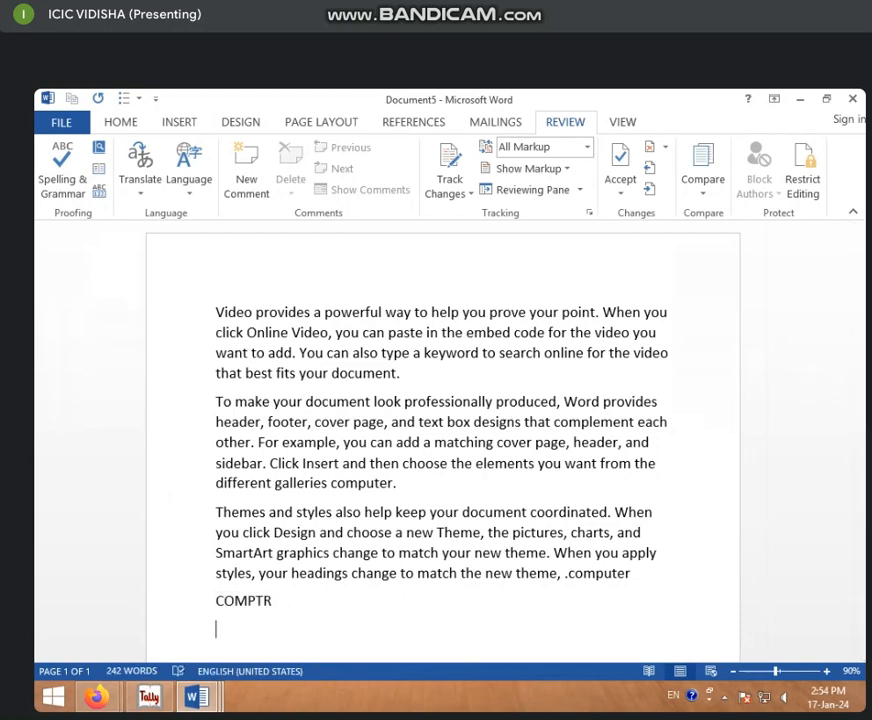
{"action": "type", "text": "COMPTR"}
{"action": "key", "text": "Return"}
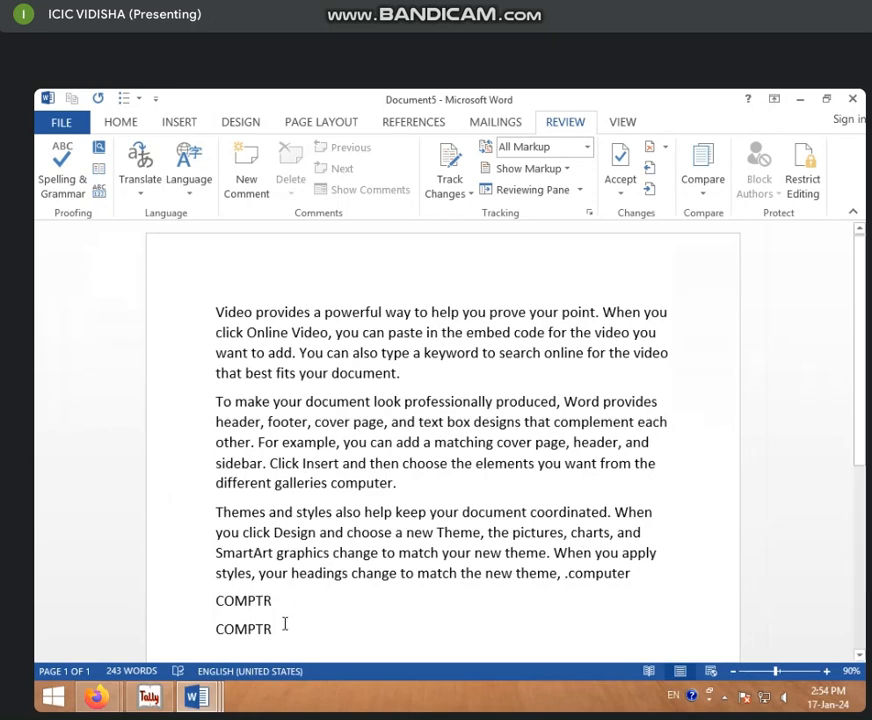
{"action": "scroll", "coordinate": [335, 619], "scroll_direction": "down", "scroll_amount": 1}
{"action": "type", "text": "co"}
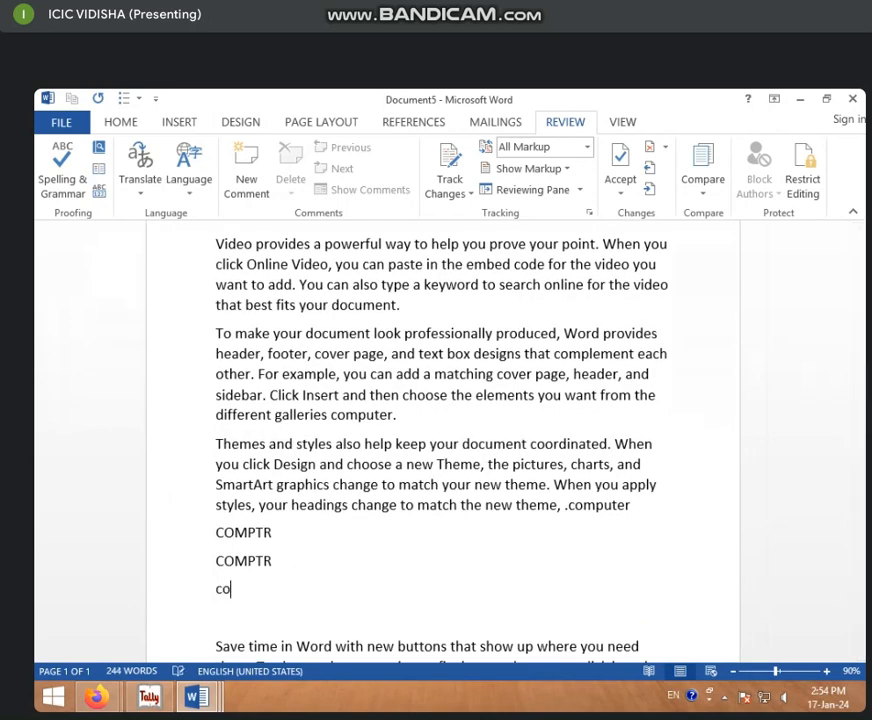
{"action": "type", "text": "mptr"}
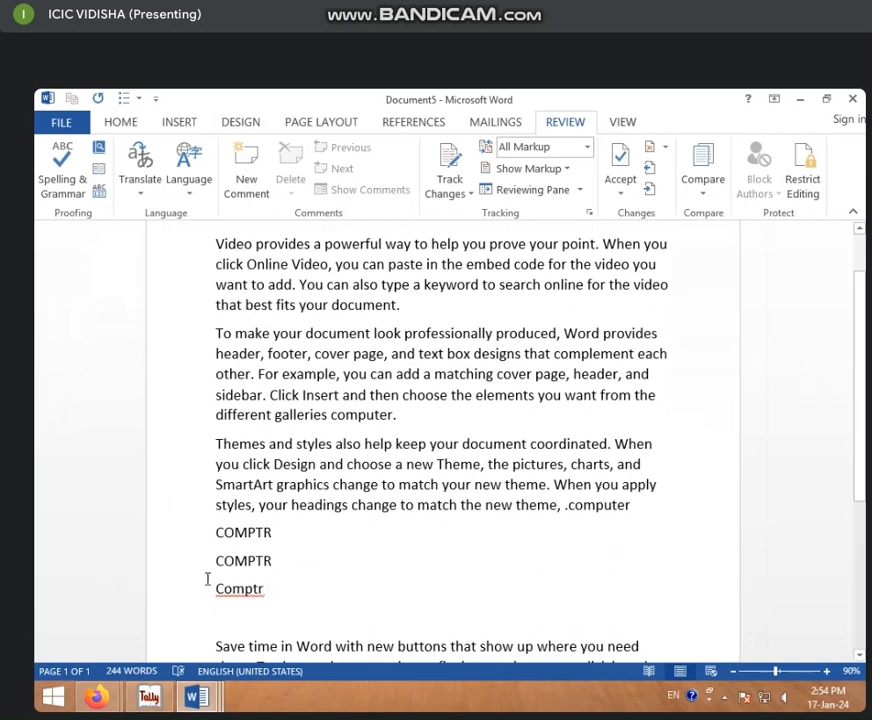
Run the spelling and grammar check and change "Comptr" to the suggestion "Computer"
{"action": "left_click", "coordinate": [64, 186]}
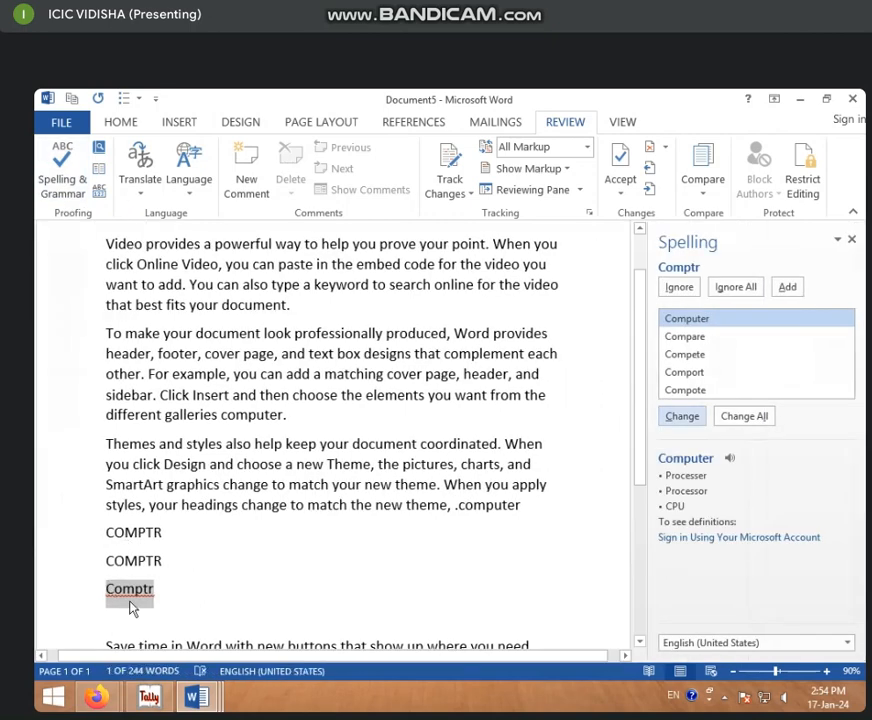
{"action": "left_click", "coordinate": [680, 419]}
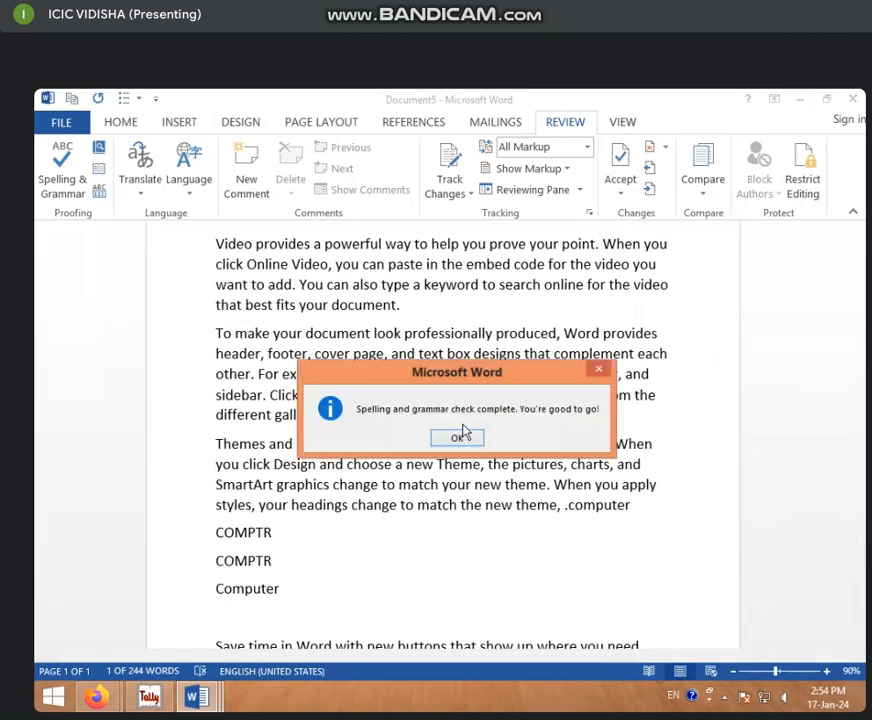
{"action": "left_click", "coordinate": [463, 433]}
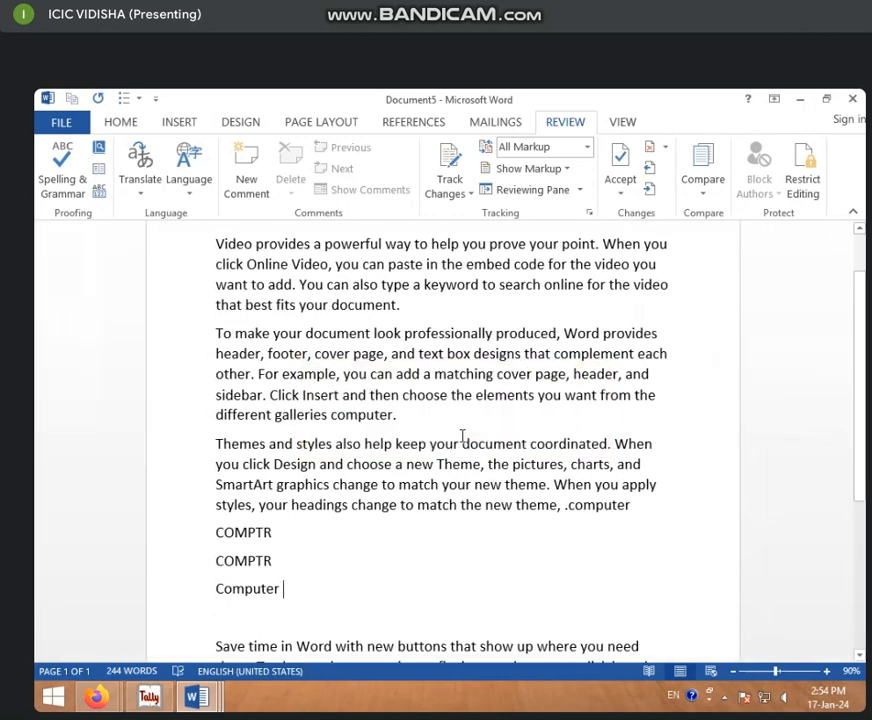
Rerun the spelling and grammar check from within the word "document" in the second paragraph
{"action": "scroll", "coordinate": [488, 407], "scroll_direction": "up", "scroll_amount": 2}
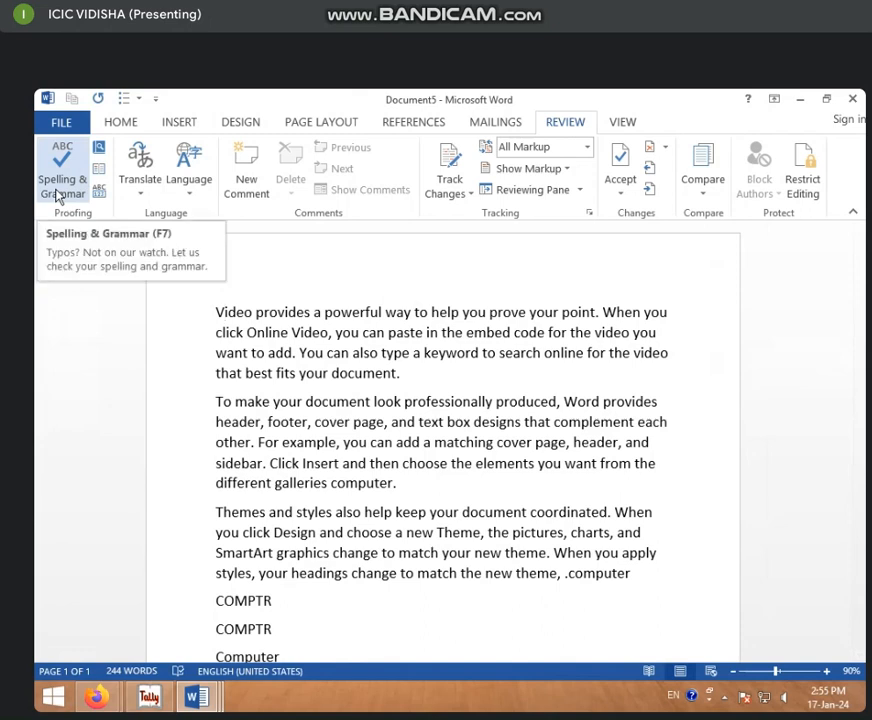
{"action": "left_click", "coordinate": [229, 332]}
{"action": "left_click", "coordinate": [311, 401]}
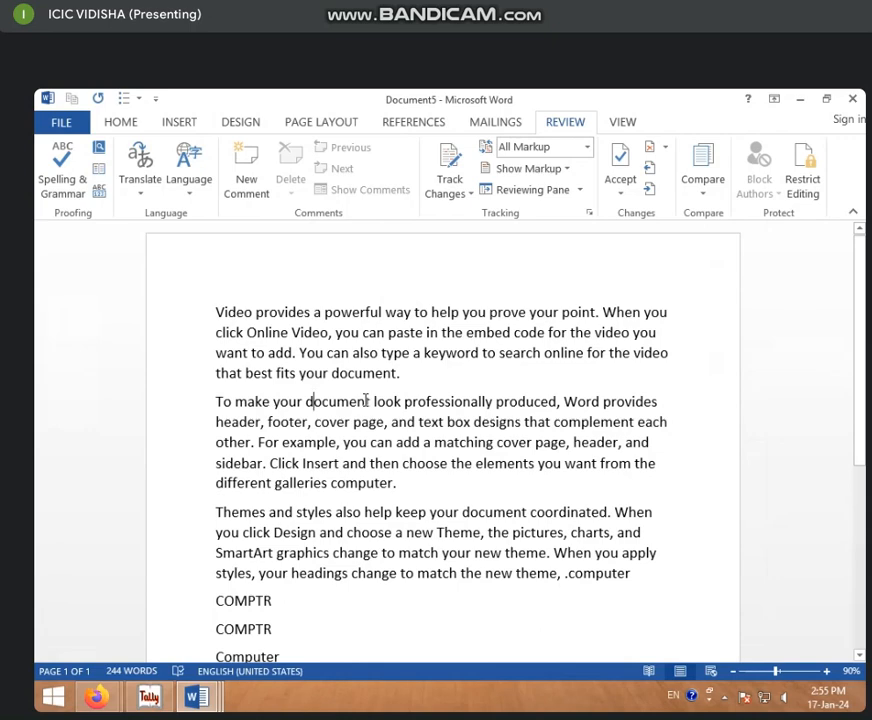
{"action": "key", "text": "F7"}
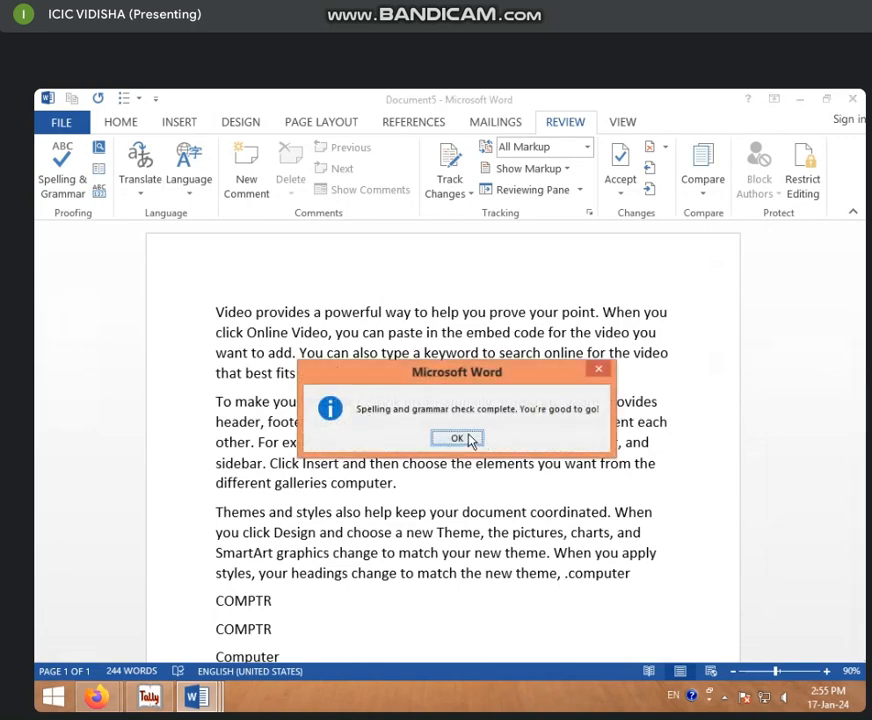
{"action": "left_click", "coordinate": [469, 442]}
Misspell "provides" as "prvides" in the first line of the first paragraph
{"action": "left_click", "coordinate": [120, 122]}
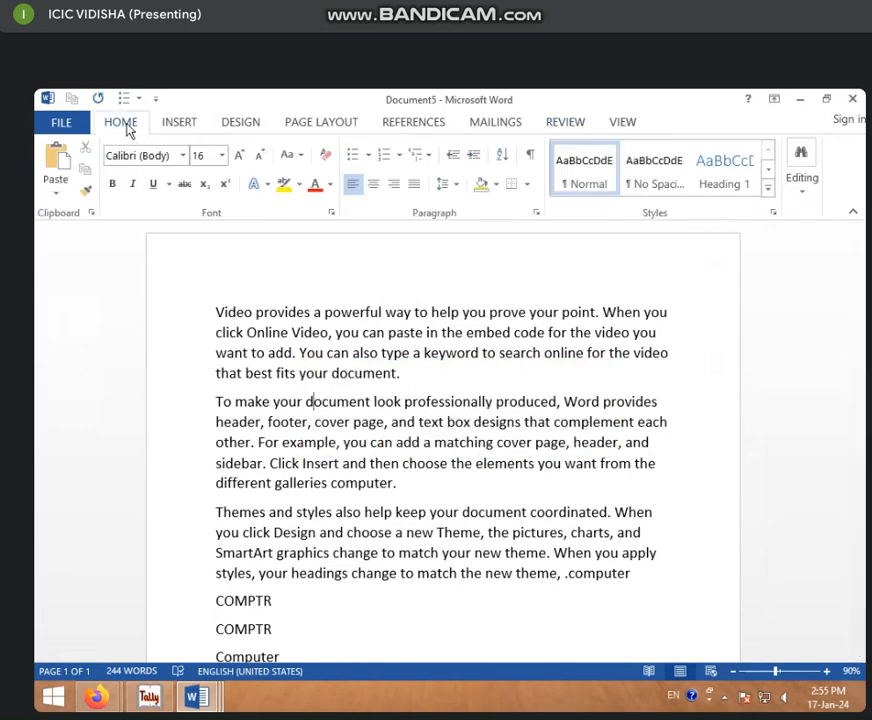
{"action": "left_click", "coordinate": [279, 314]}
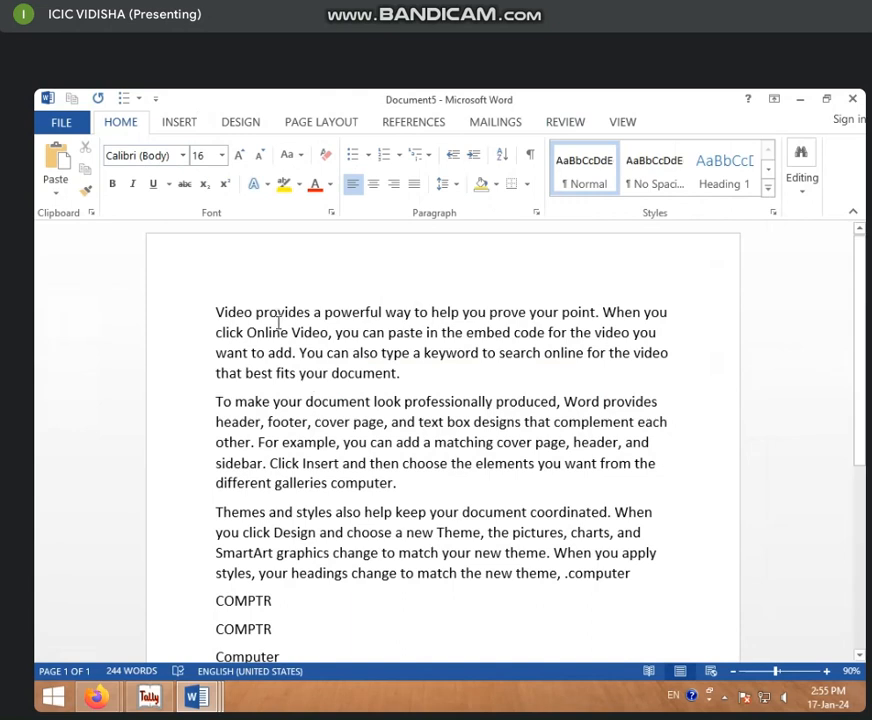
{"action": "key", "text": "BackSpace"}
{"action": "left_click", "coordinate": [283, 373]}
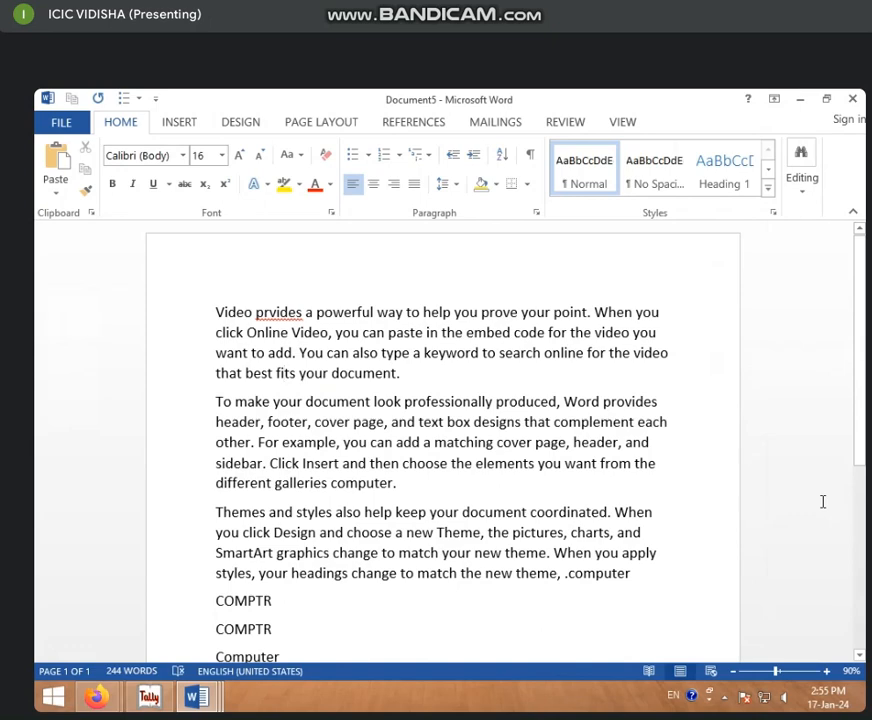
Check the spelling and change "prvides" to the suggestion "provides" in the first paragraph
{"action": "key", "text": "F7"}
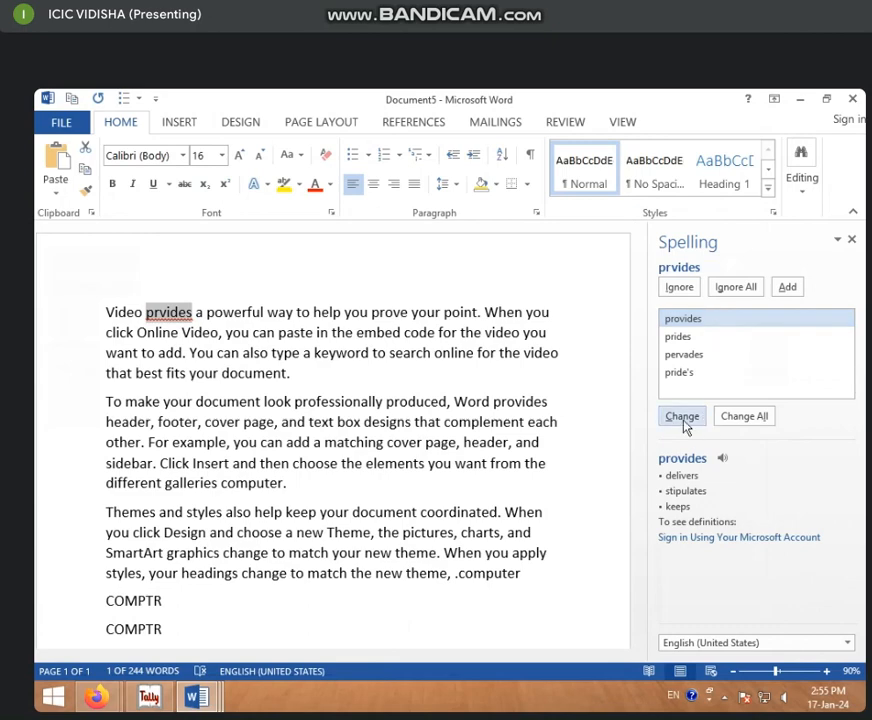
{"action": "left_click", "coordinate": [682, 416]}
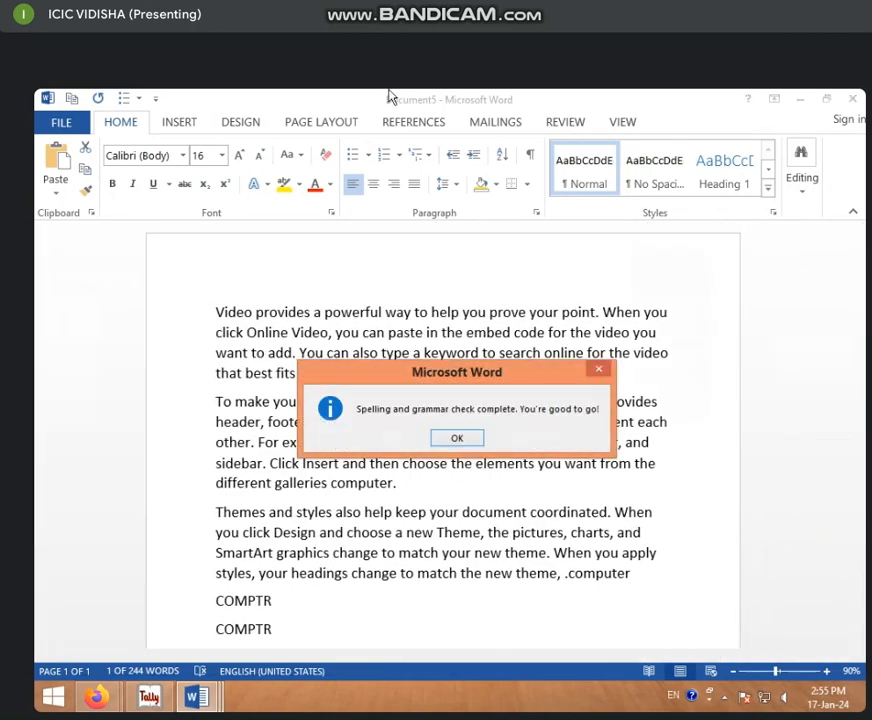
{"action": "left_click", "coordinate": [455, 438]}
Look up the definition of "fits" from the first paragraph and open the Microsoft account sign-in for the dictionaries
{"action": "left_click", "coordinate": [563, 122]}
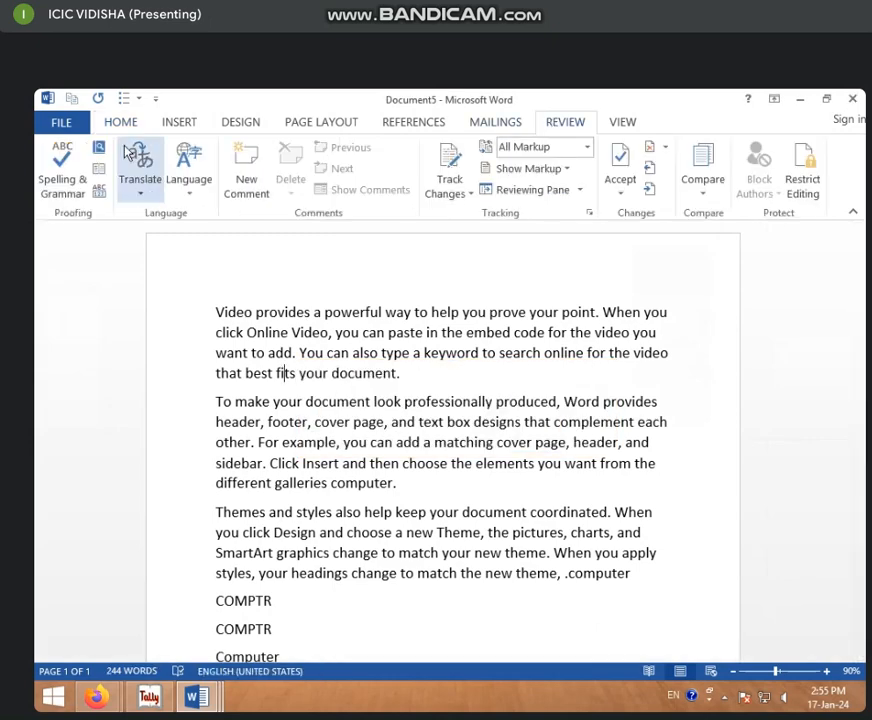
{"action": "left_click", "coordinate": [97, 145]}
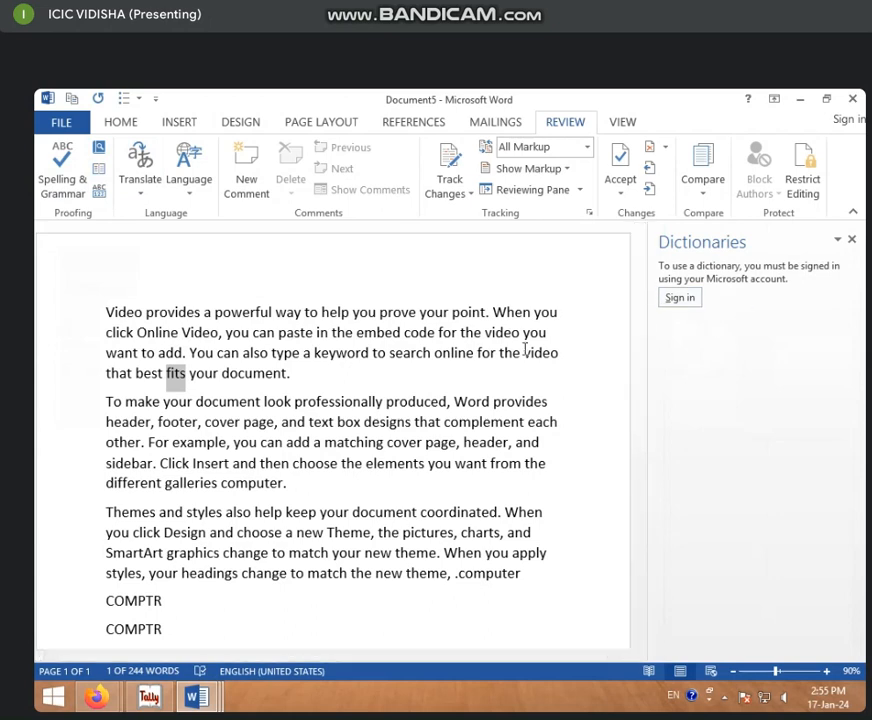
{"action": "left_click", "coordinate": [229, 402]}
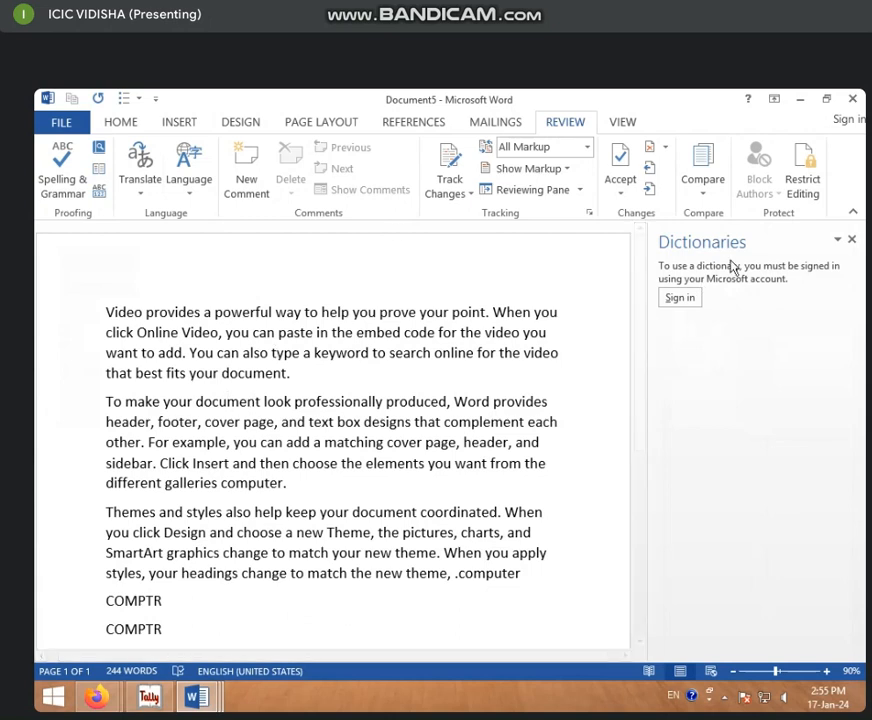
{"action": "left_click", "coordinate": [682, 302]}
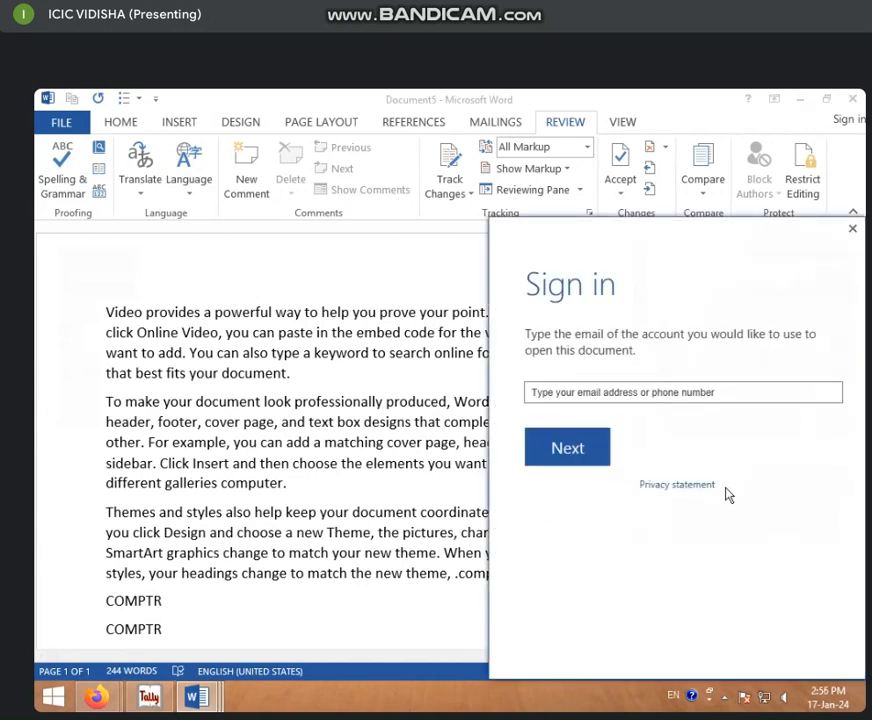
Dismiss the account sign-in, look up synonyms for "document" in the second paragraph, and close the Thesaurus and Dictionaries
{"action": "left_click", "coordinate": [853, 229]}
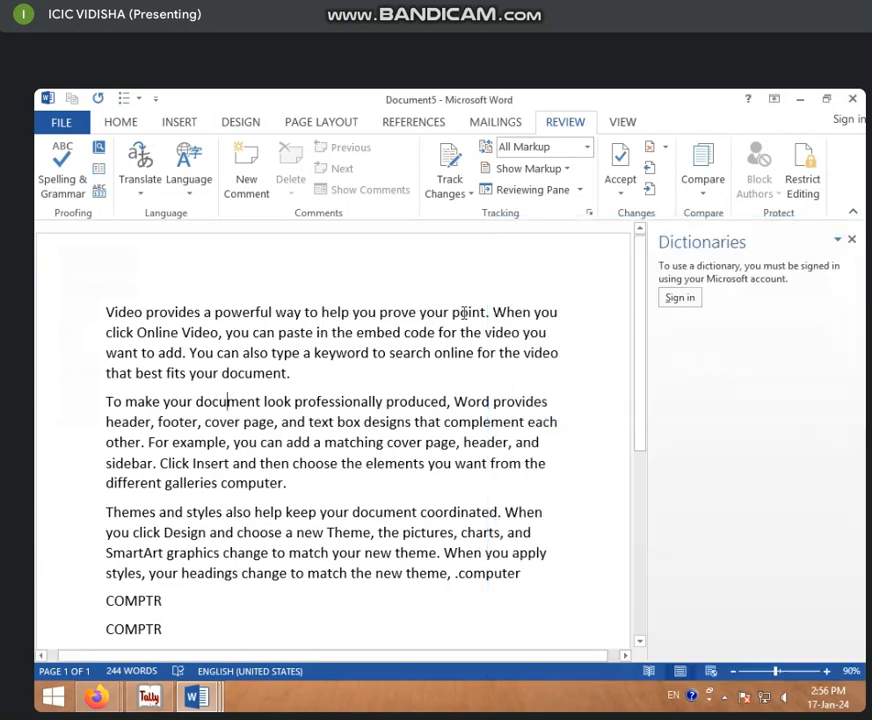
{"action": "left_click", "coordinate": [97, 172]}
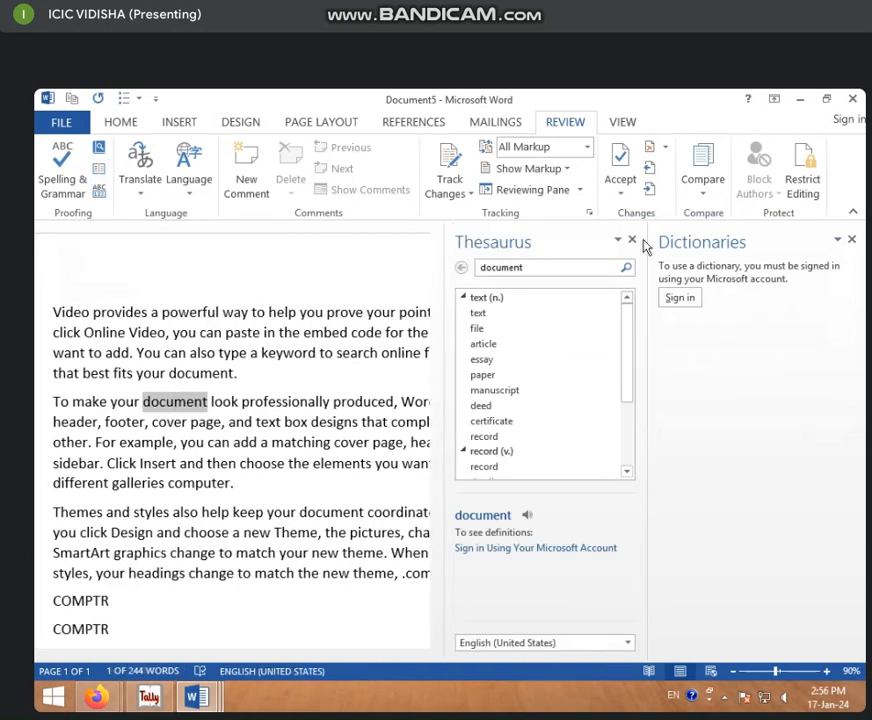
{"action": "left_click_drag", "start_coordinate": [646, 243], "coordinate": [735, 244]}
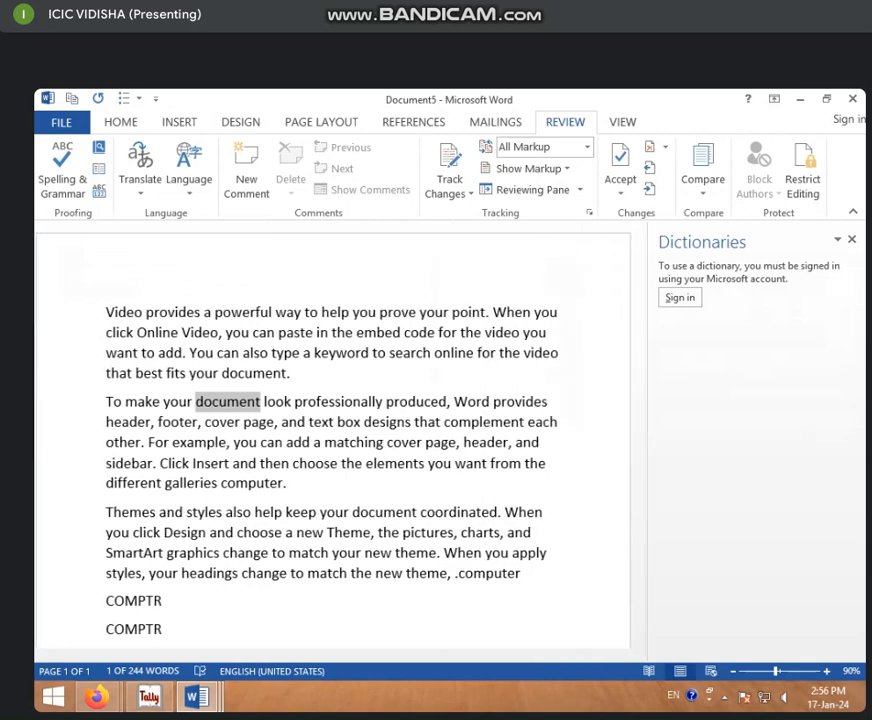
{"action": "left_click", "coordinate": [851, 239]}
{"action": "left_click", "coordinate": [690, 332]}
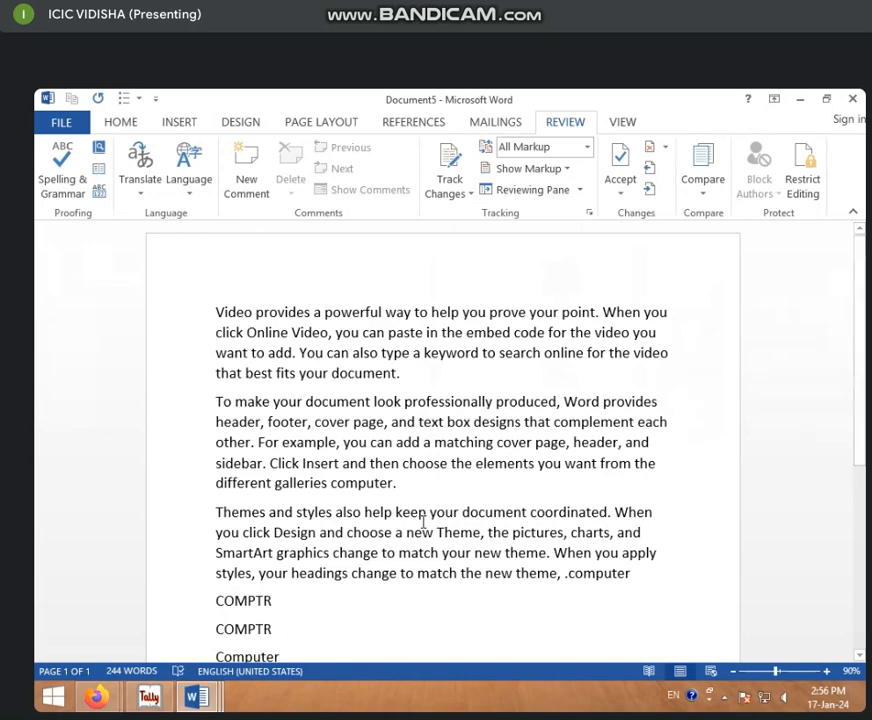
Look up synonyms for the word "Design" in the third paragraph with the Thesaurus
{"action": "scroll", "coordinate": [336, 587], "scroll_direction": "down", "scroll_amount": 1}
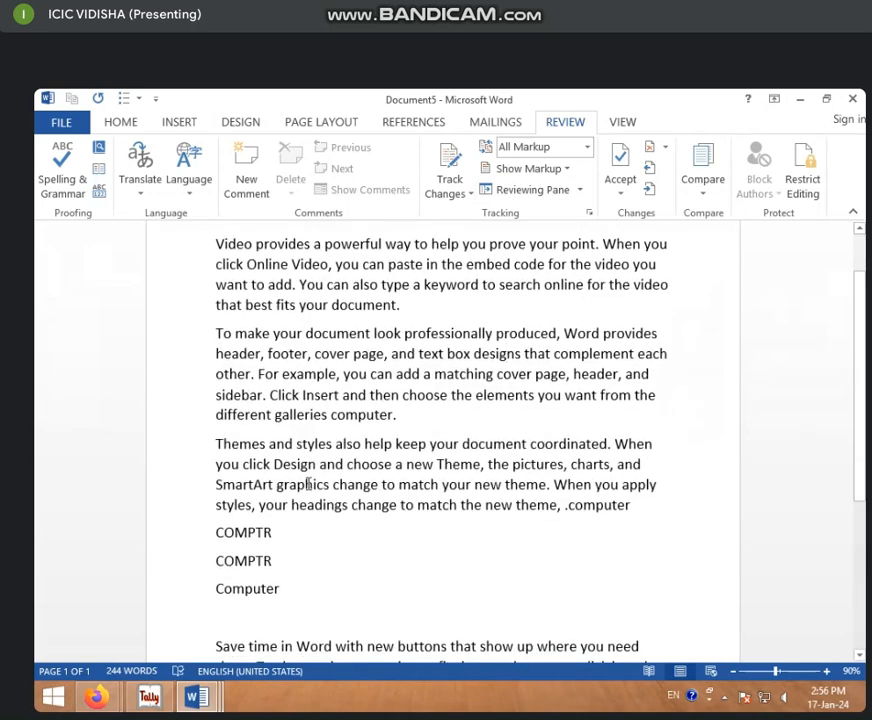
{"action": "double_click", "coordinate": [291, 464]}
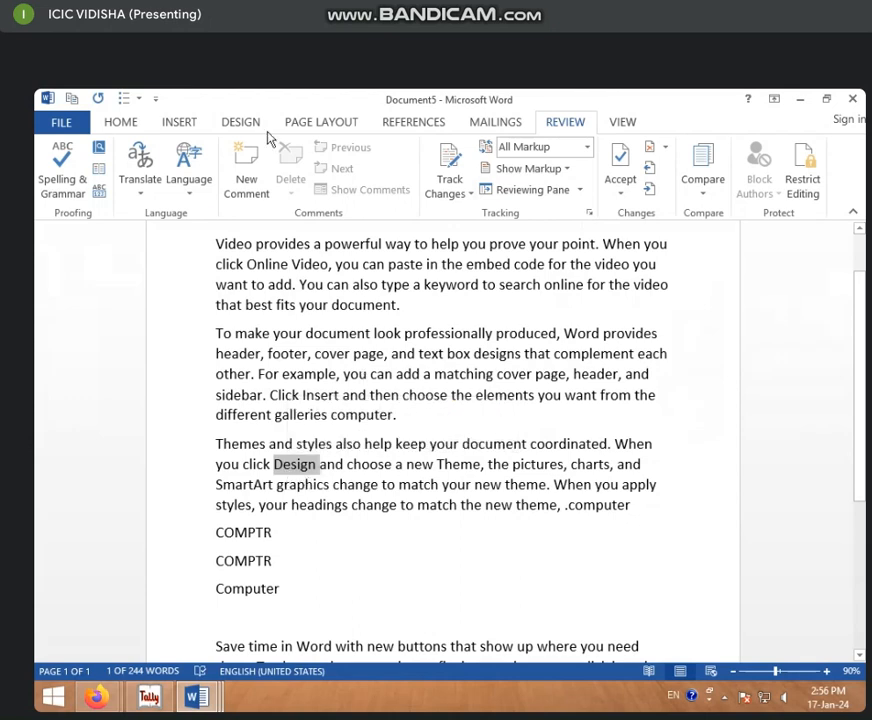
{"action": "left_click", "coordinate": [96, 177]}
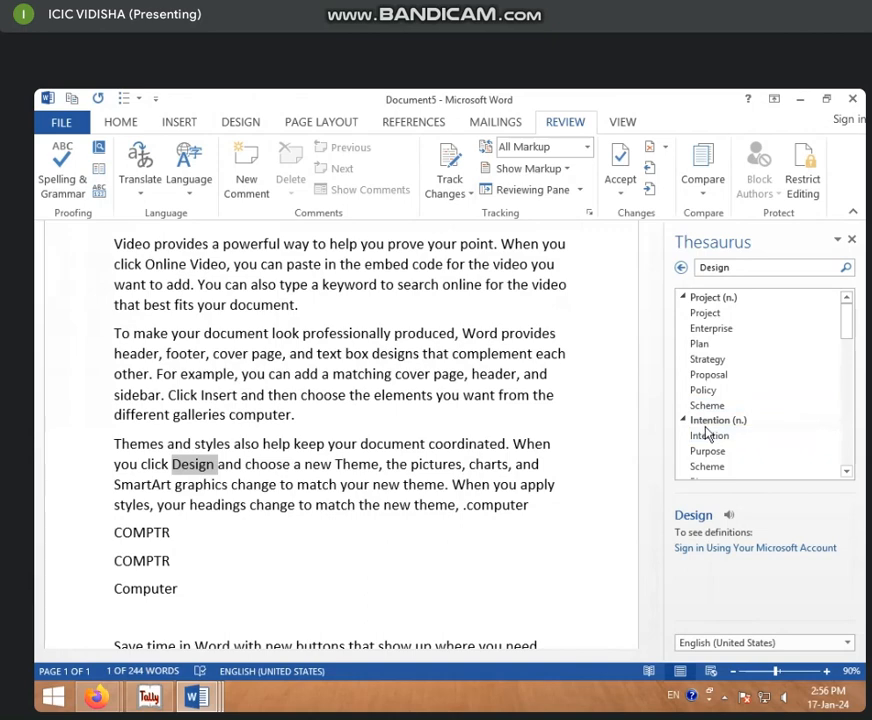
{"action": "scroll", "coordinate": [714, 425], "scroll_direction": "down", "scroll_amount": 5}
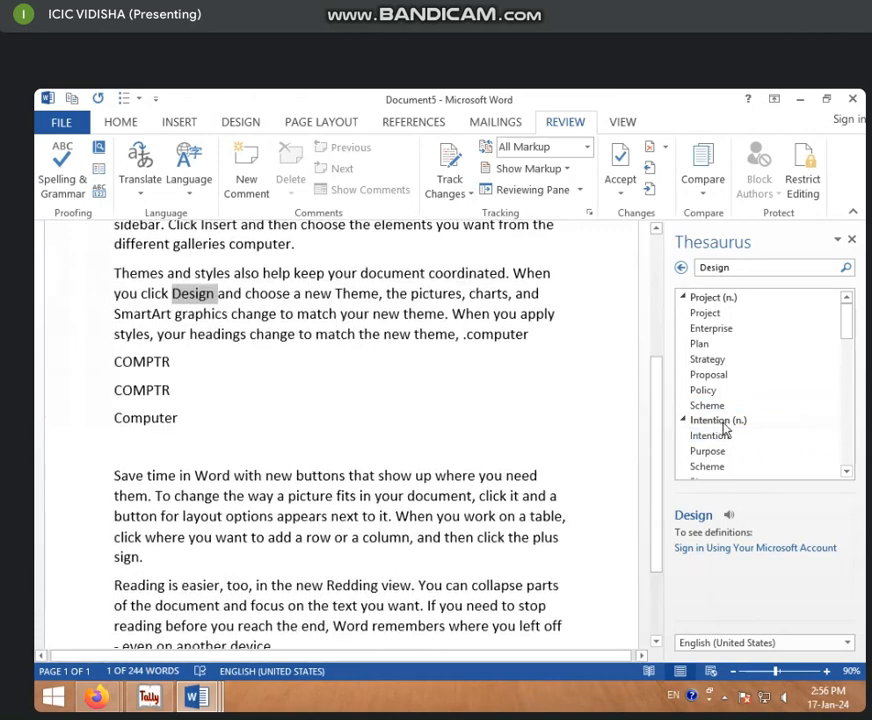
{"action": "scroll", "coordinate": [718, 435], "scroll_direction": "up", "scroll_amount": 3}
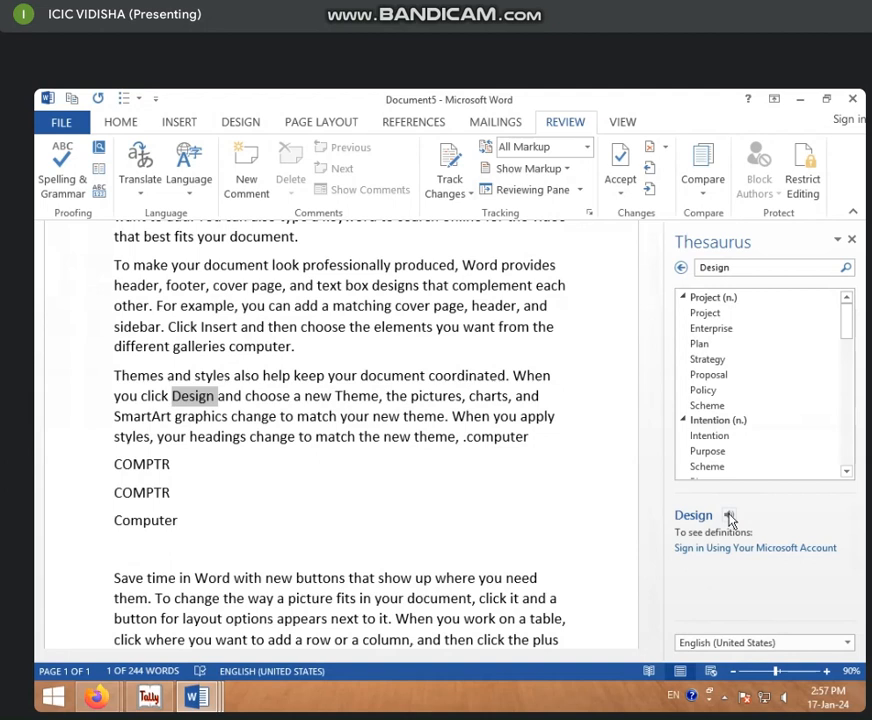
Follow the Thesaurus synonyms from "Enterprise" to "Get-up-and-go" and on to "Push"
{"action": "left_click", "coordinate": [714, 329]}
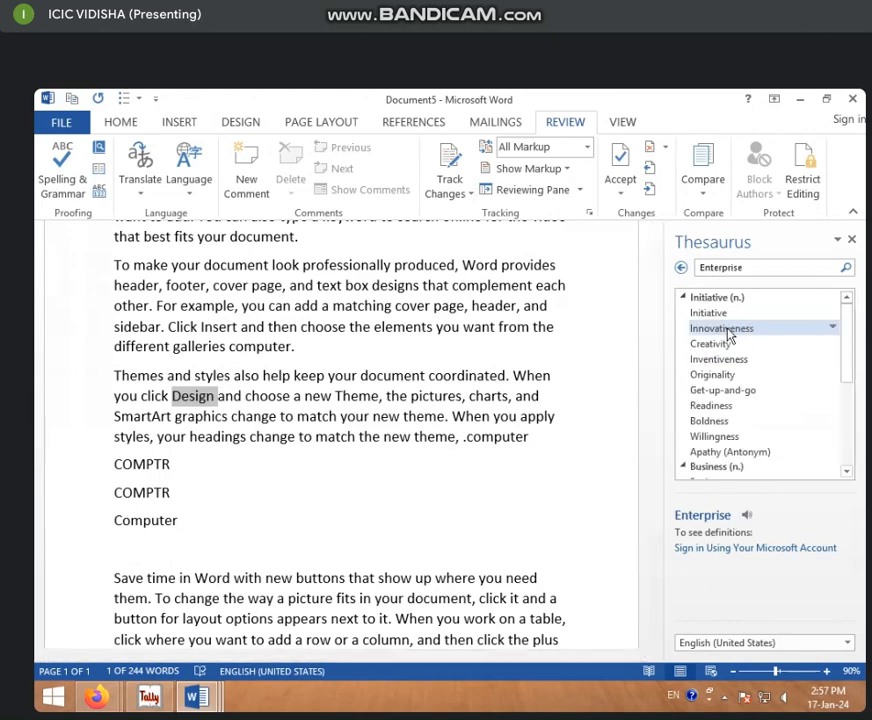
{"action": "scroll", "coordinate": [705, 385], "scroll_direction": "down", "scroll_amount": 2}
{"action": "left_click", "coordinate": [715, 390]}
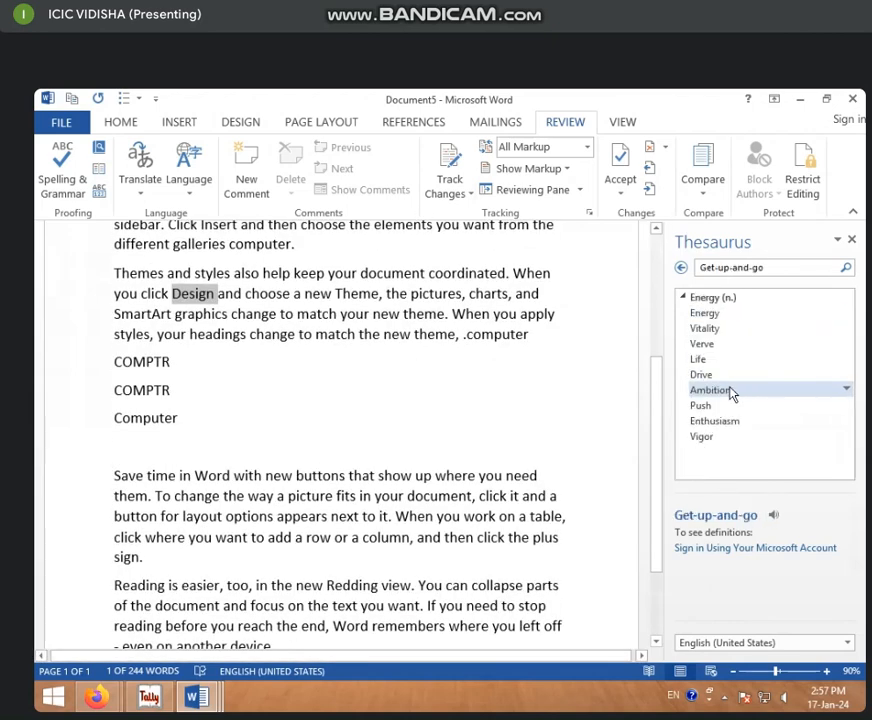
{"action": "left_click", "coordinate": [716, 407]}
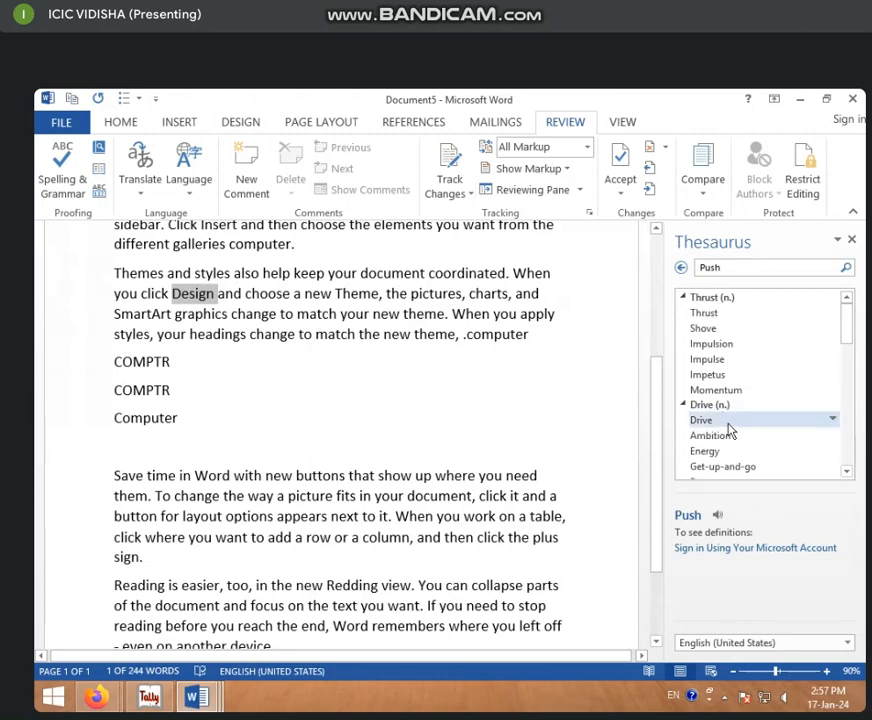
{"action": "scroll", "coordinate": [727, 430], "scroll_direction": "down", "scroll_amount": 2}
{"action": "scroll", "coordinate": [728, 430], "scroll_direction": "up", "scroll_amount": 5}
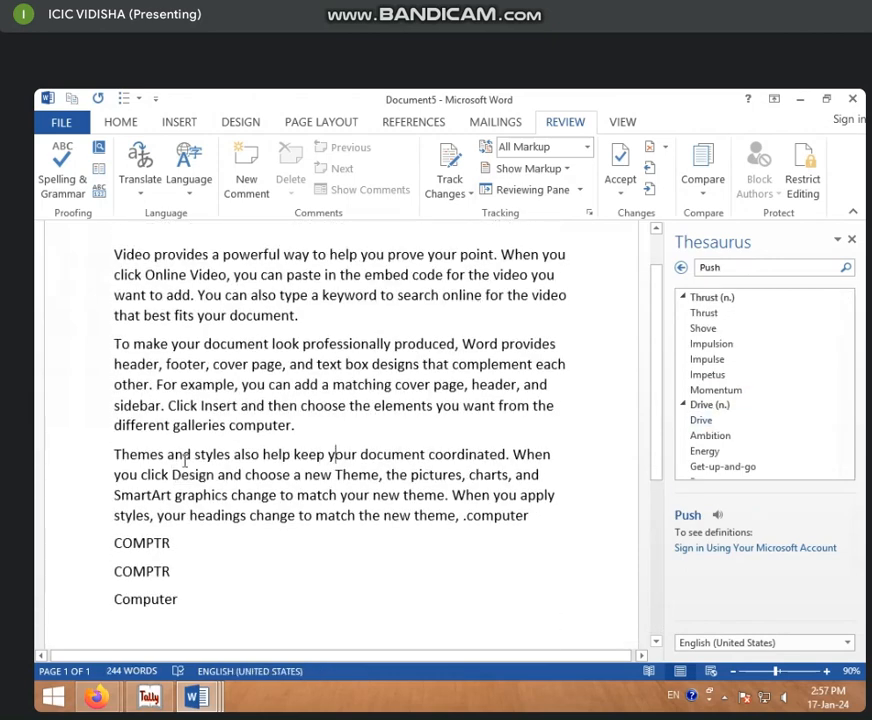
Look up synonyms for "example" in the second paragraph, then close the Thesaurus and reopen it for the same word
{"action": "double_click", "coordinate": [200, 386]}
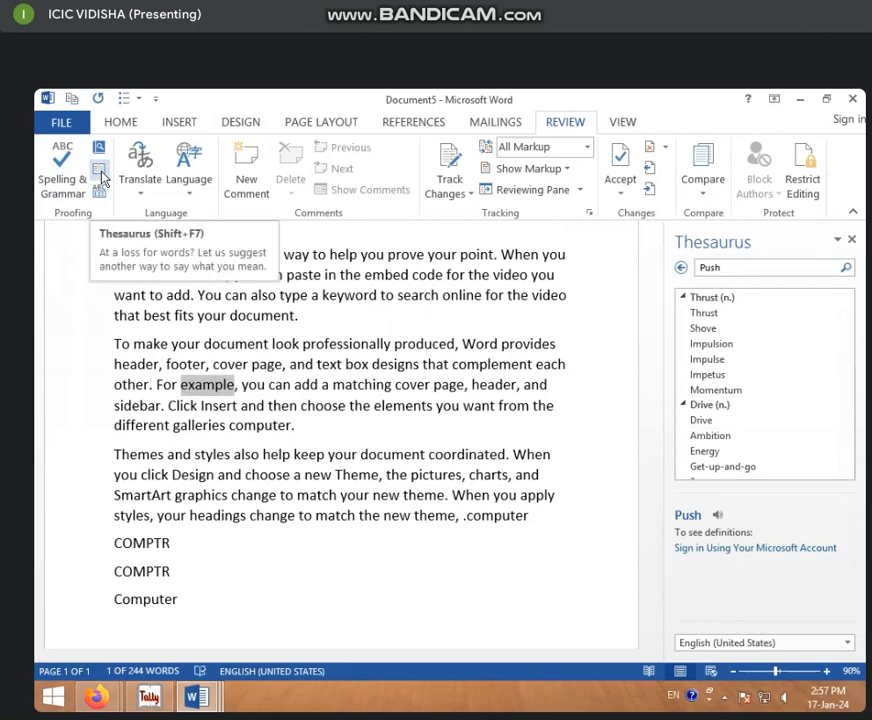
{"action": "left_click", "coordinate": [99, 170]}
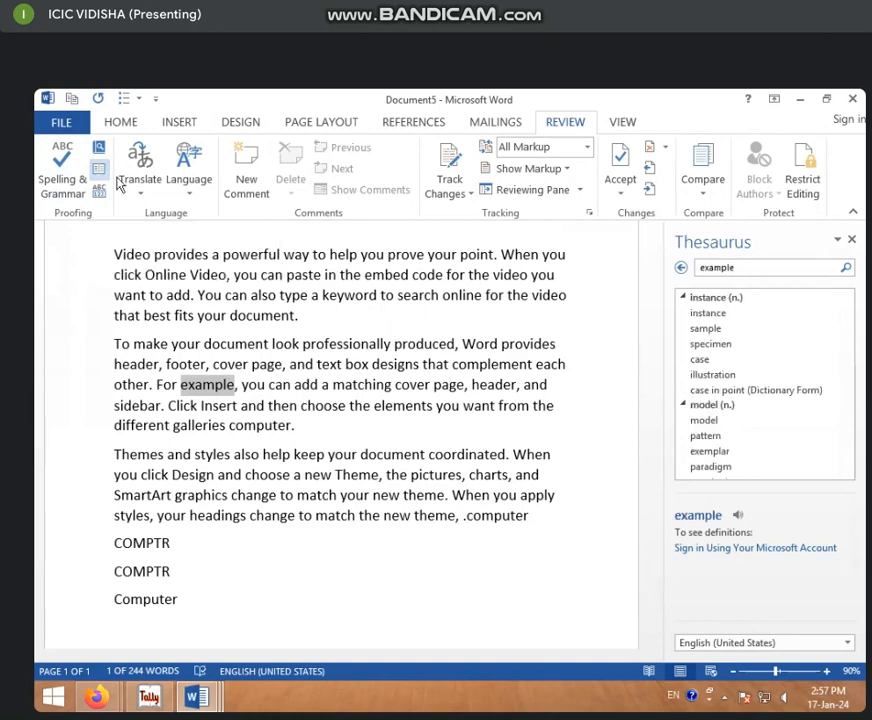
{"action": "left_click", "coordinate": [851, 240]}
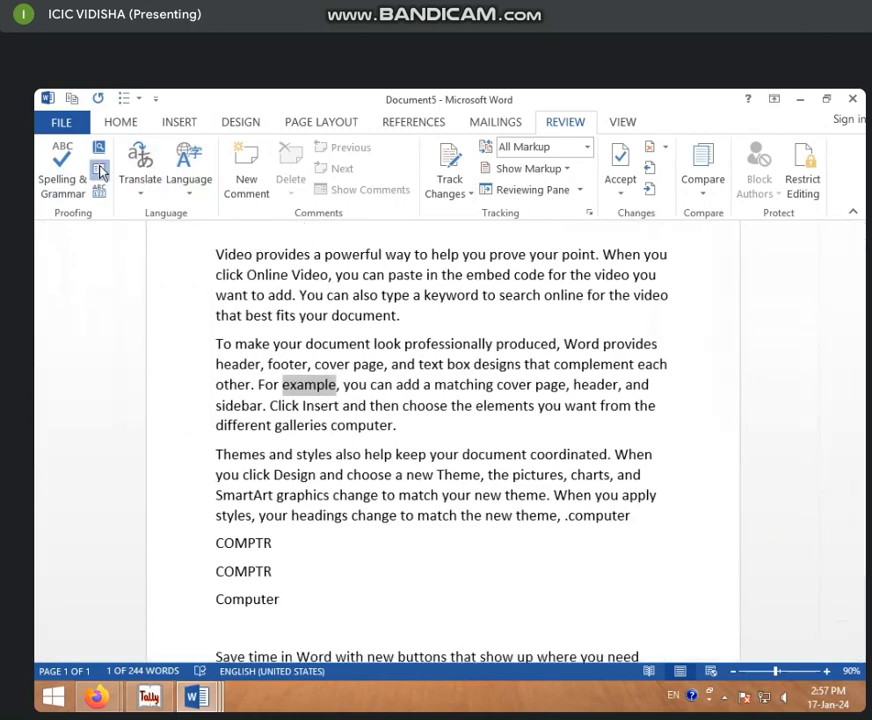
{"action": "left_click", "coordinate": [99, 170]}
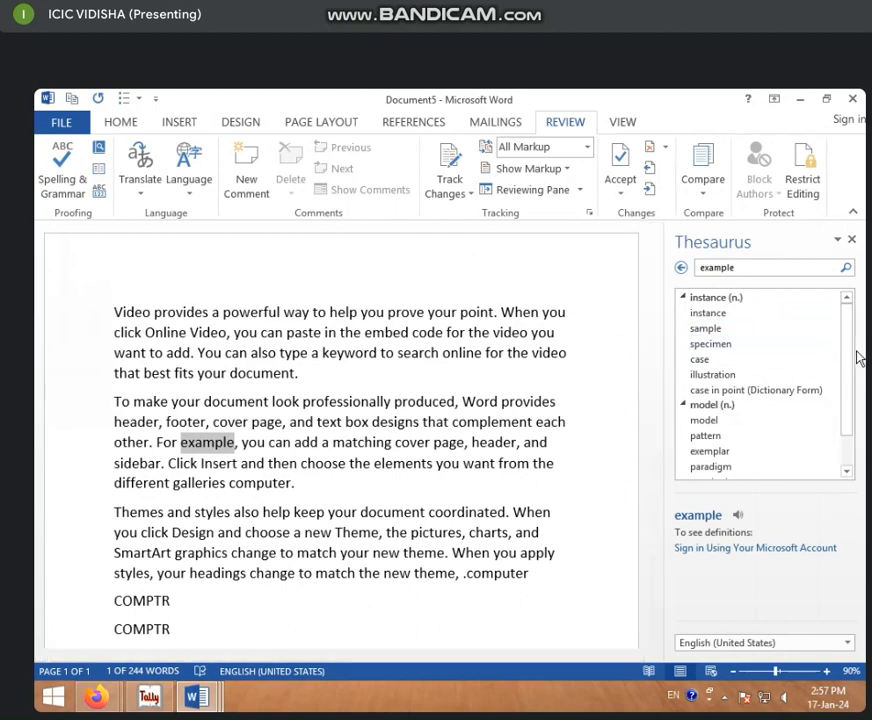
{"action": "left_click_drag", "start_coordinate": [850, 372], "coordinate": [833, 296]}
Enter "sun" as the Thesaurus search word, go back to the "example" entry, and close the Thesaurus
{"action": "left_click_drag", "start_coordinate": [766, 266], "coordinate": [697, 267]}
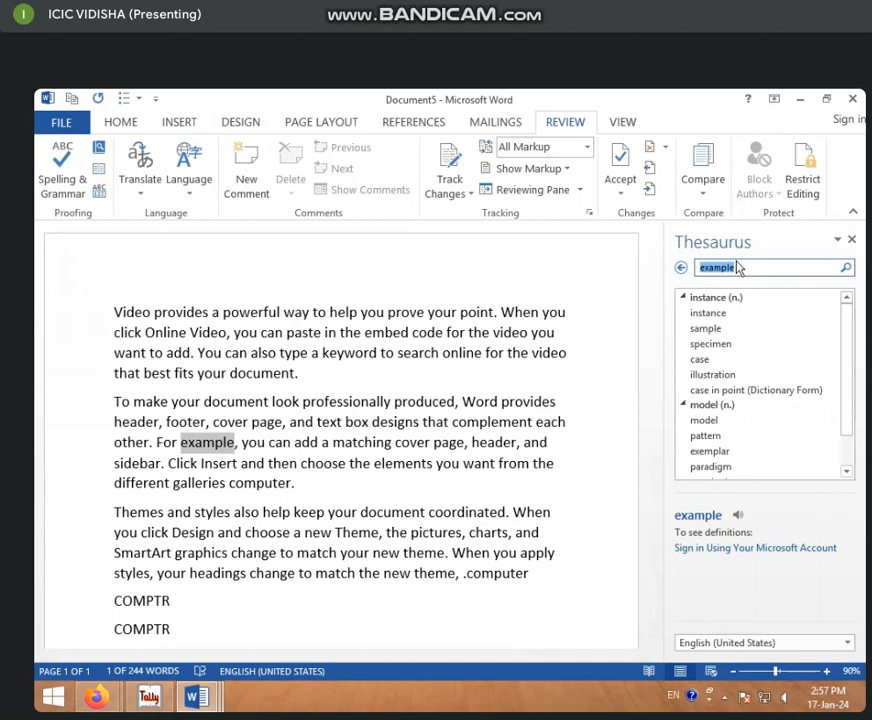
{"action": "type", "text": "sun"}
{"action": "left_click", "coordinate": [681, 268]}
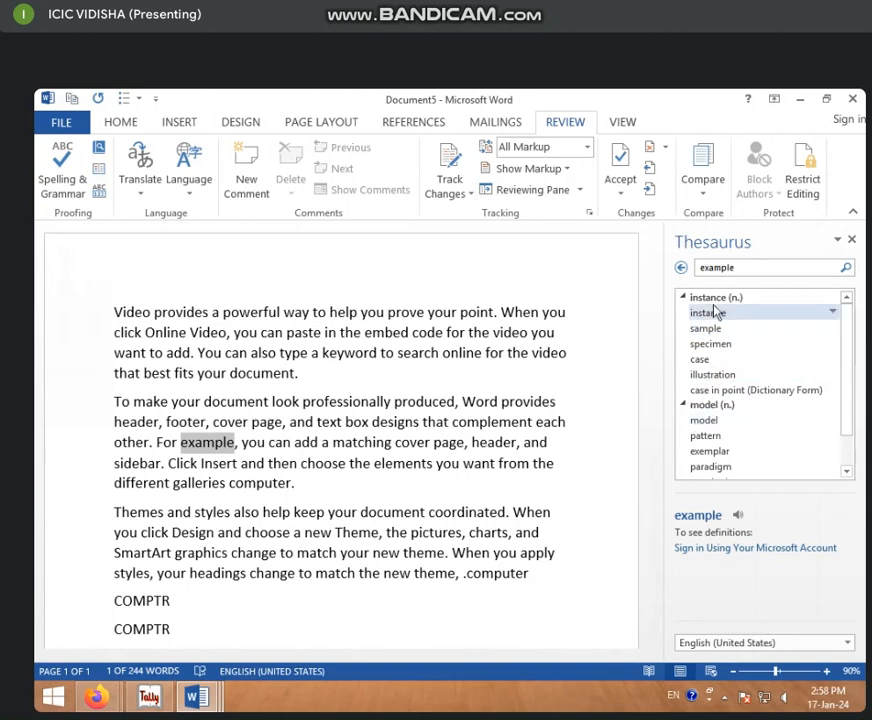
{"action": "left_click", "coordinate": [366, 510]}
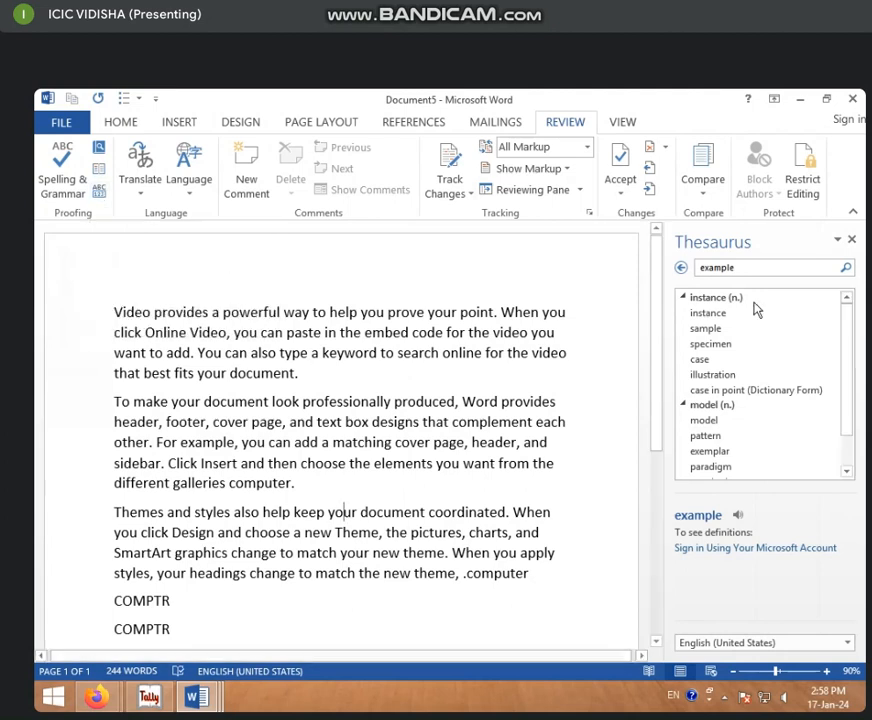
{"action": "left_click", "coordinate": [850, 241]}
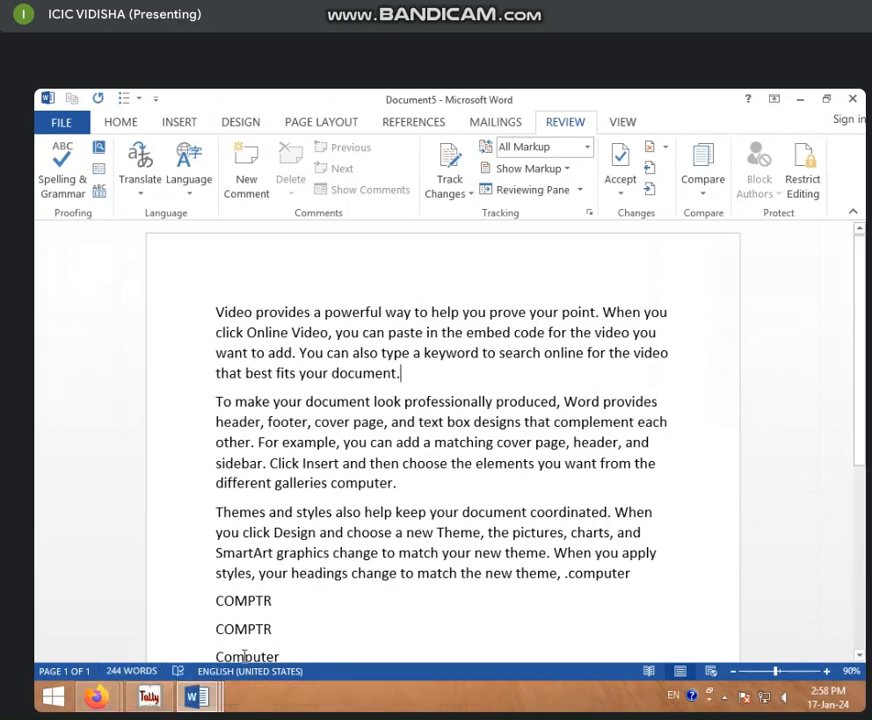
Add the nonsense text "ghtrghyhgf" after the first "COMPTR" below the third paragraph
{"action": "type", "text": "ghtrghyhgf"}
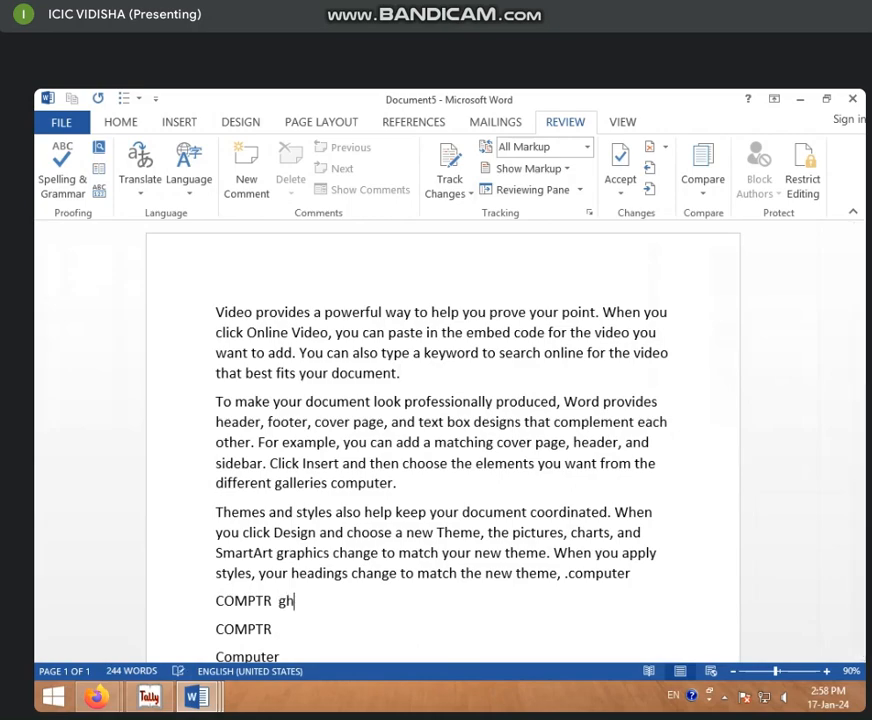